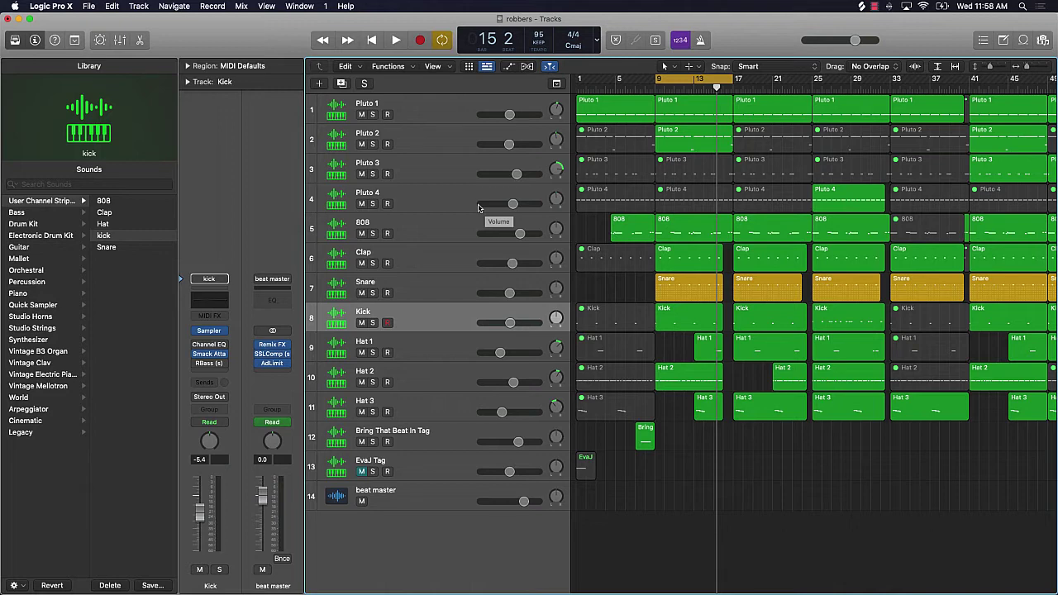
- Play the beat, lower the Hat 2 fader to -7.2 dB, then select the 808 track
click(414, 120)
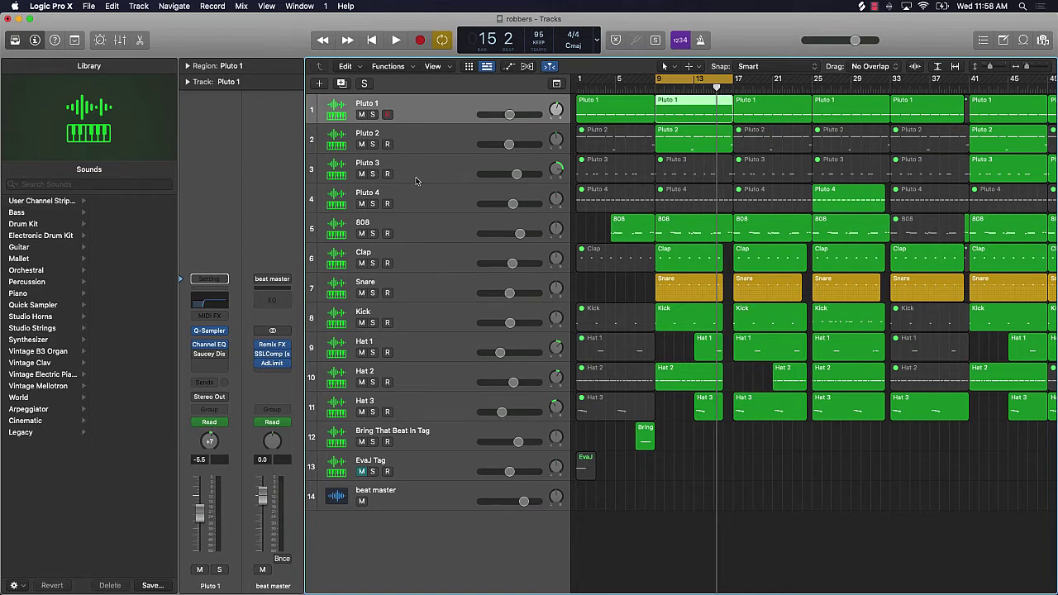
key(space)
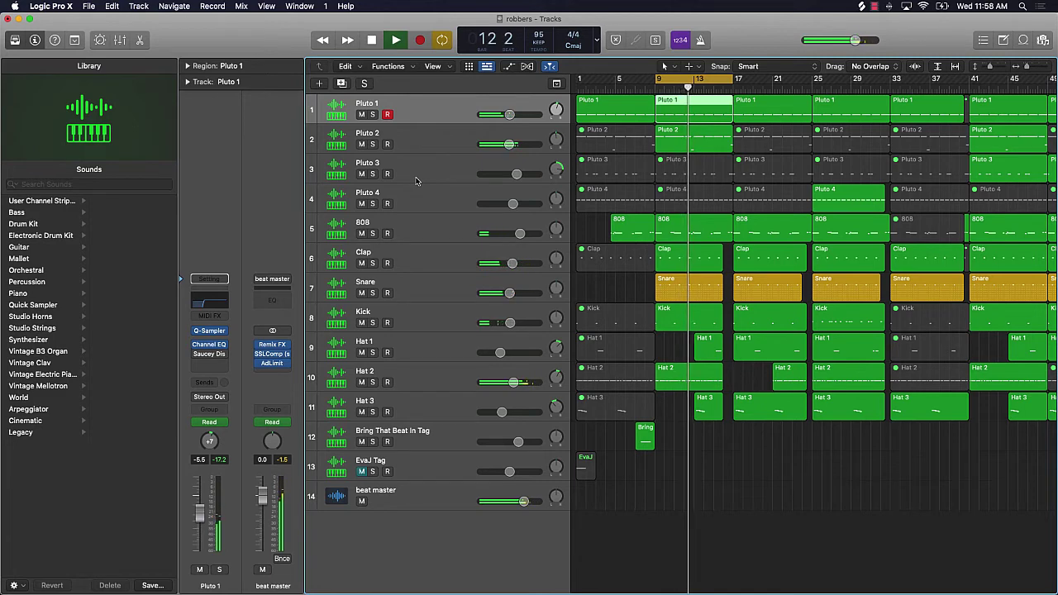
drag(517, 387, 500, 387)
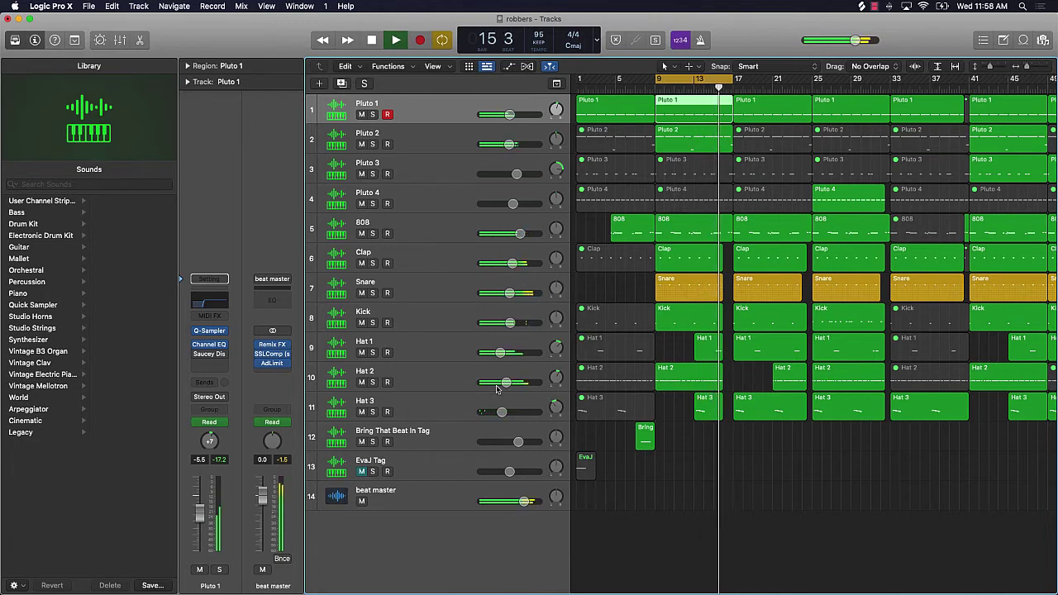
click(506, 385)
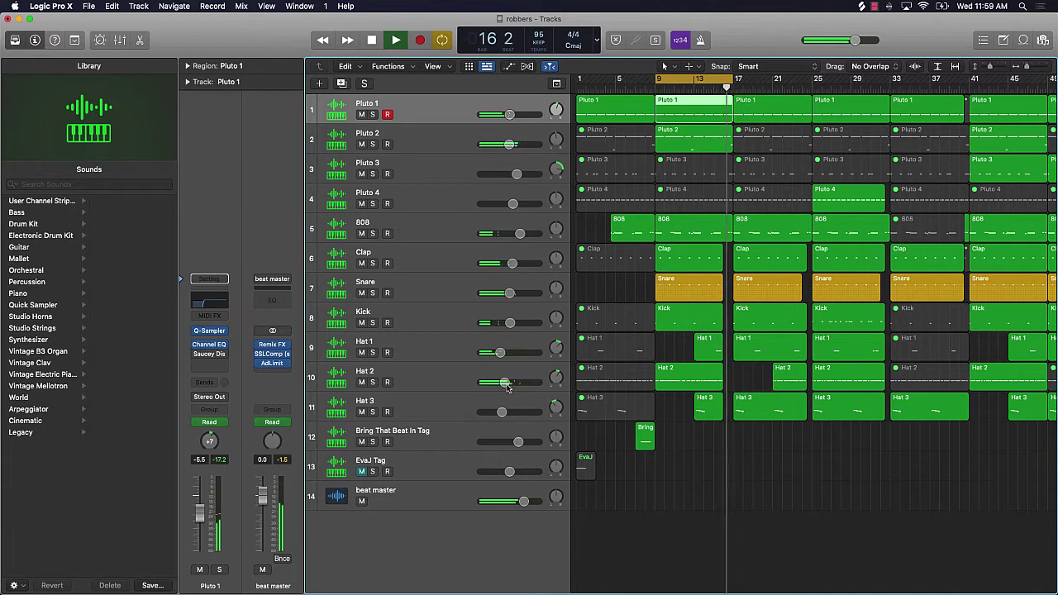
key(space)
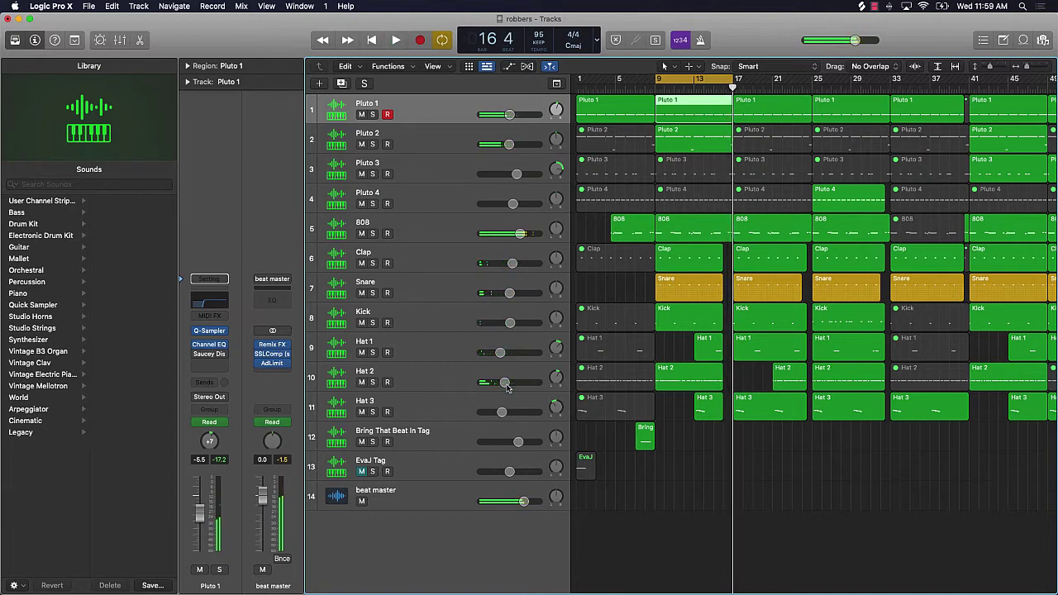
click(654, 468)
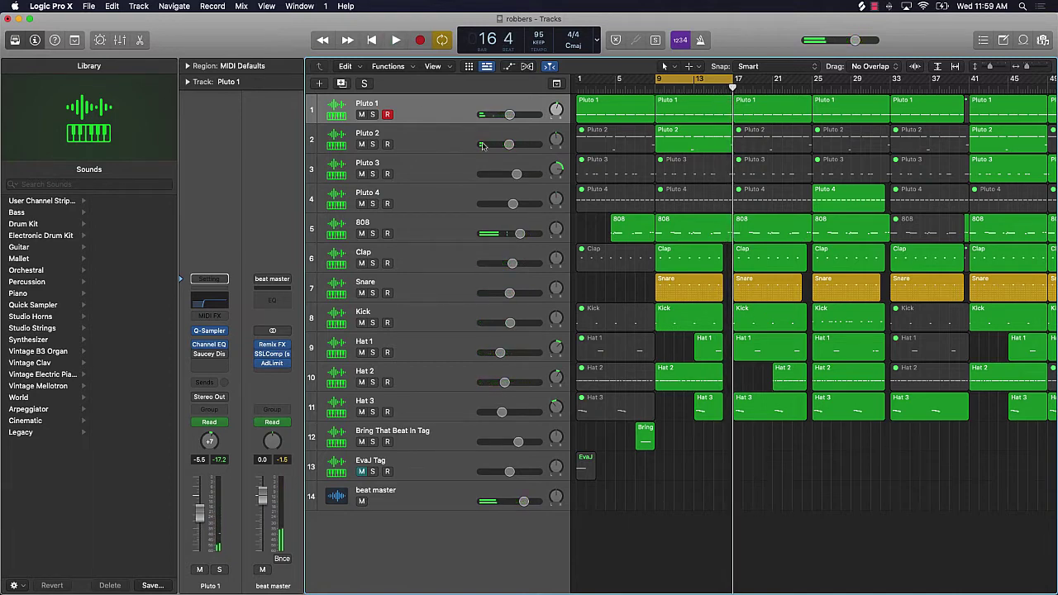
click(399, 224)
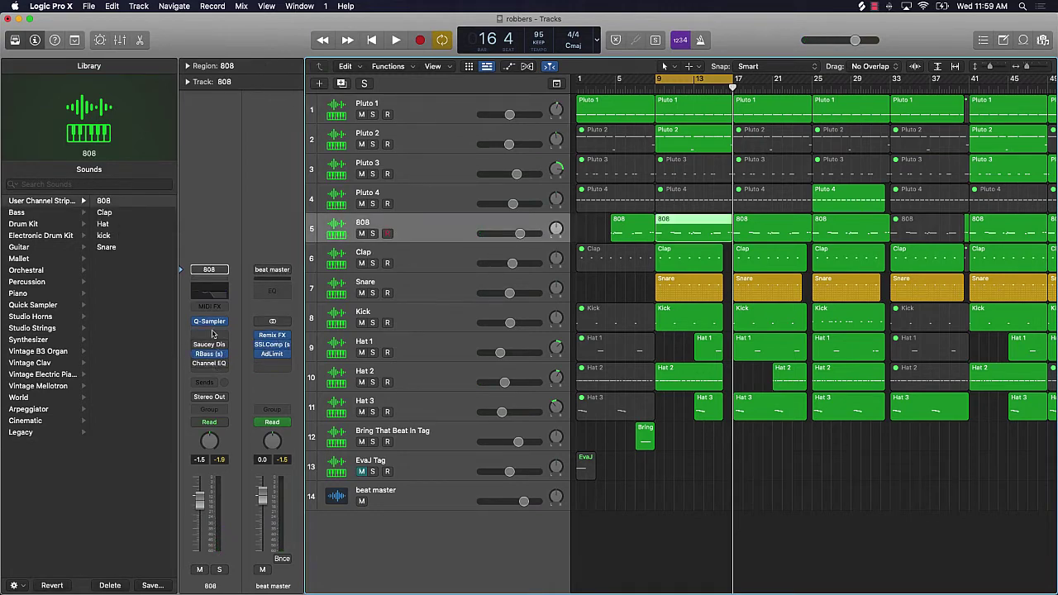
- Enable the 808 strip's bypassed Channel EQ, audition it, and bring up the channel strip Setting menu
click(197, 364)
key(space)
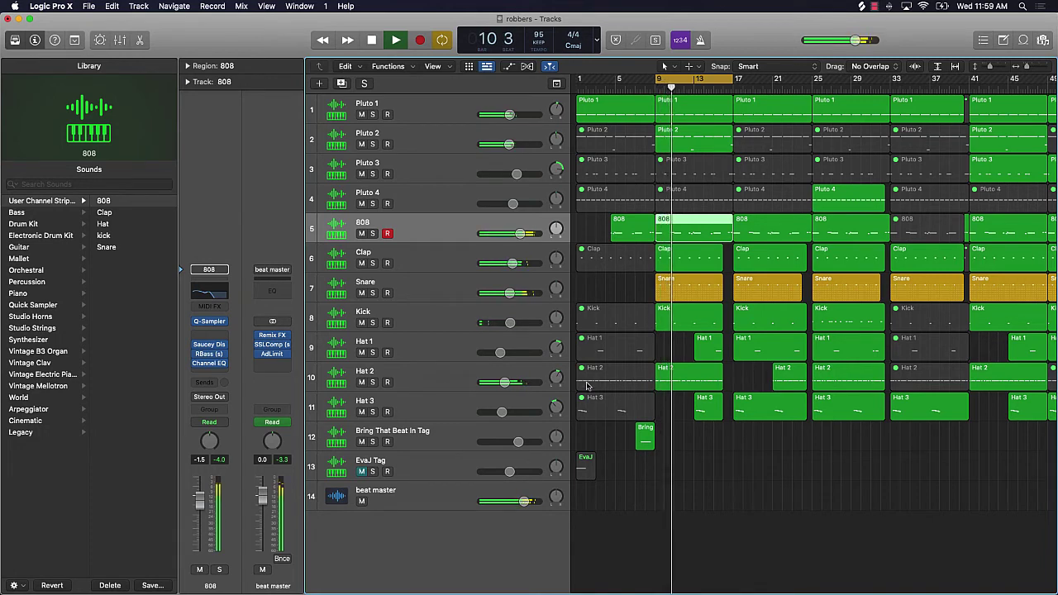
key(space)
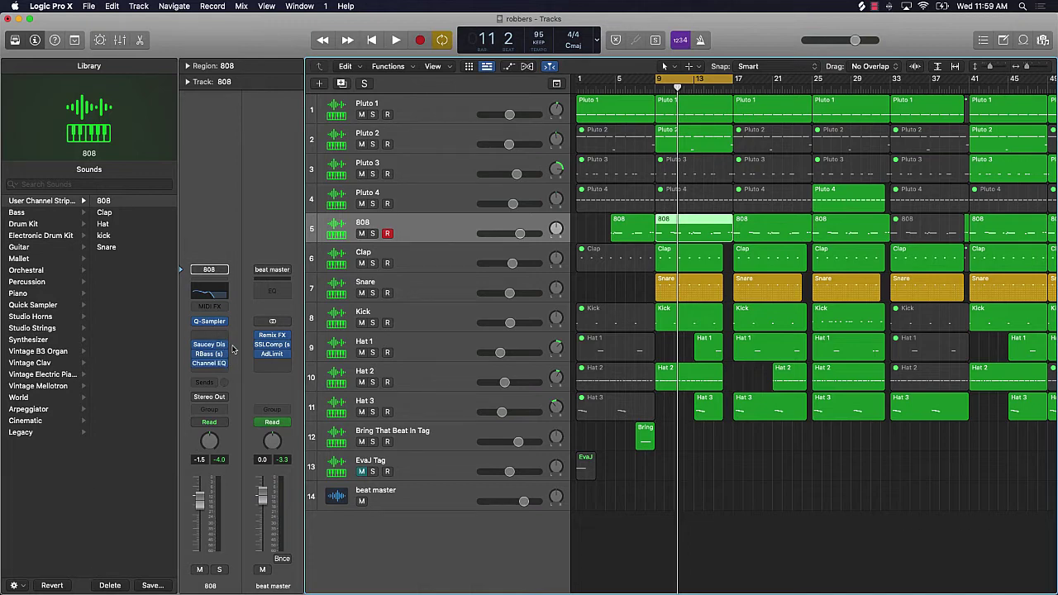
mouse_move(226, 368)
click(226, 273)
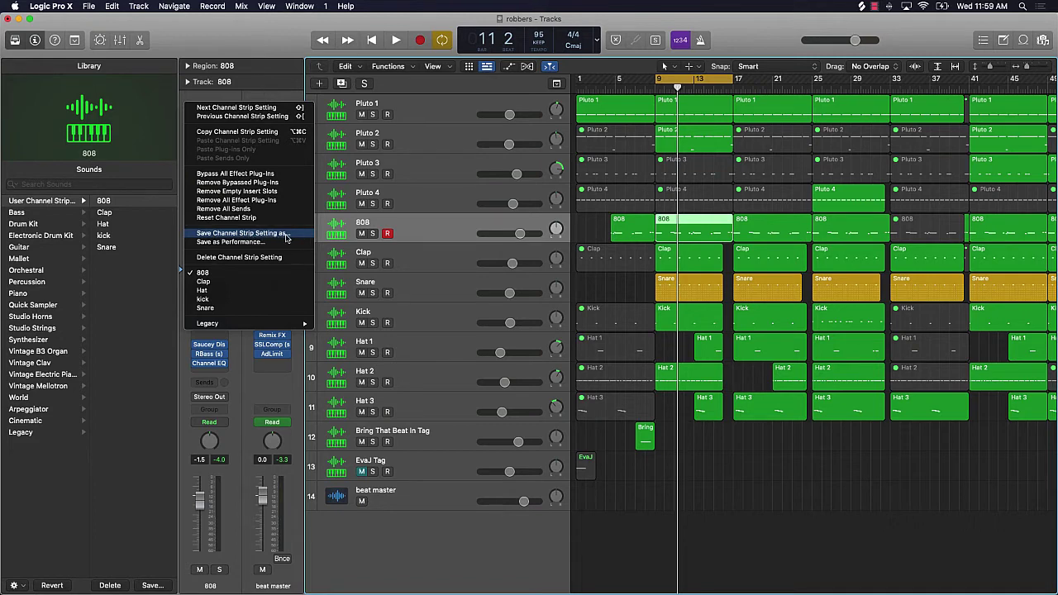
- Save the 808 channel strip as '808' in the Instrument folder, replacing the existing 808.cst
click(286, 236)
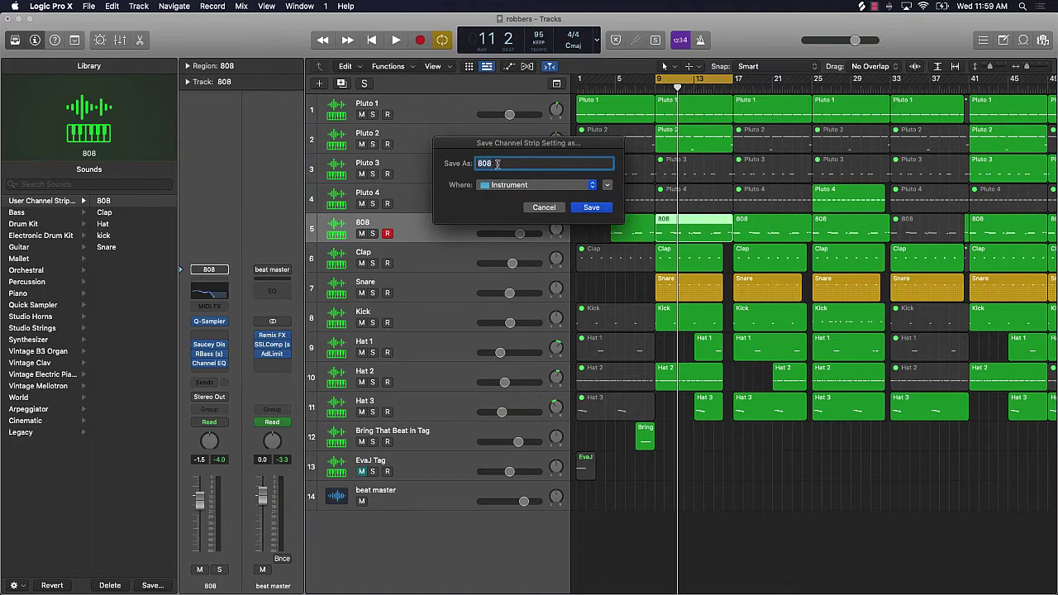
text(80)
click(593, 205)
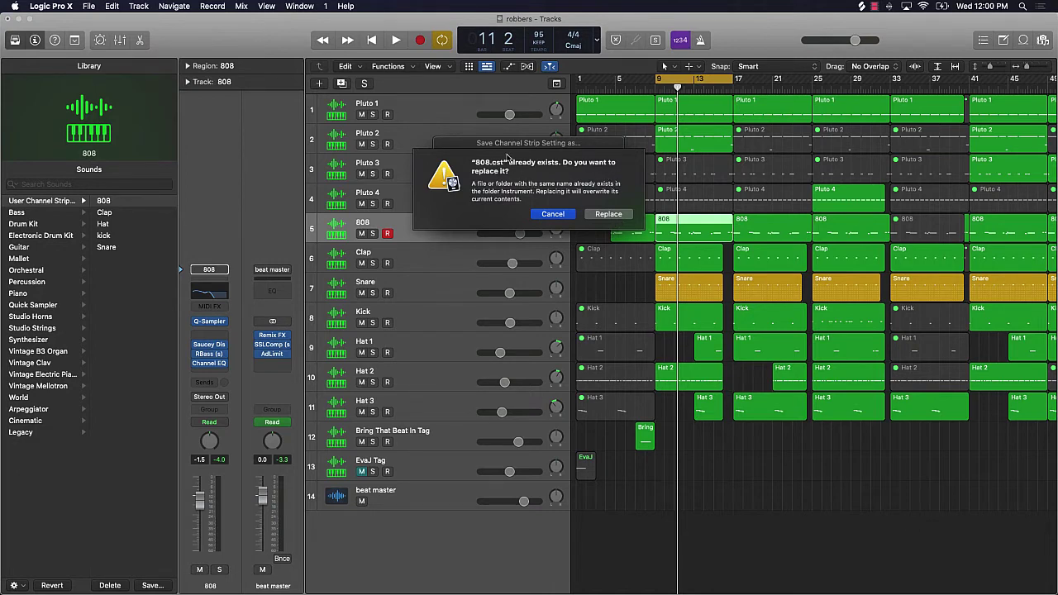
click(609, 215)
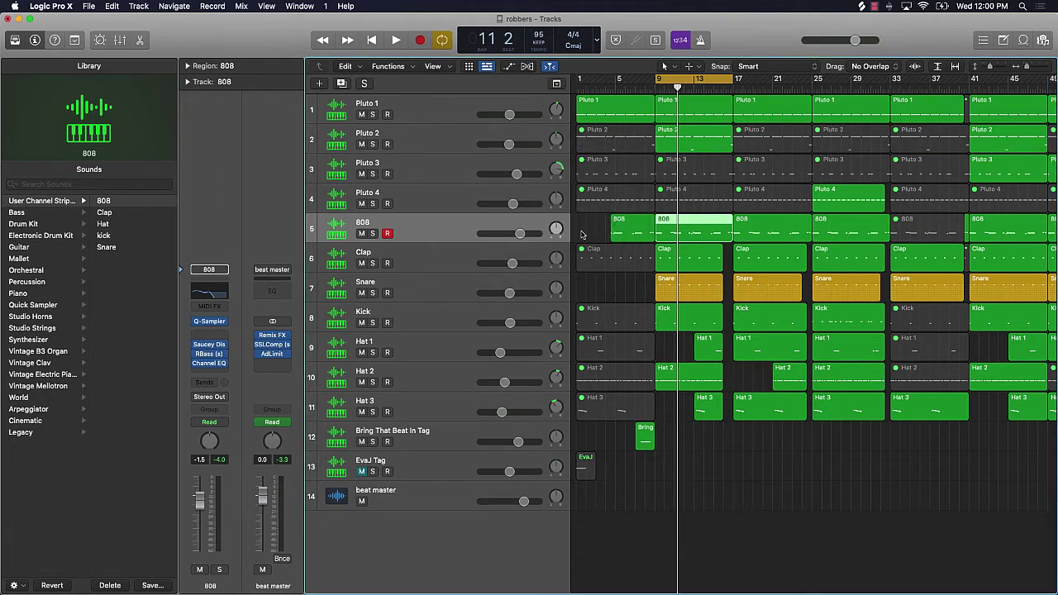
click(589, 289)
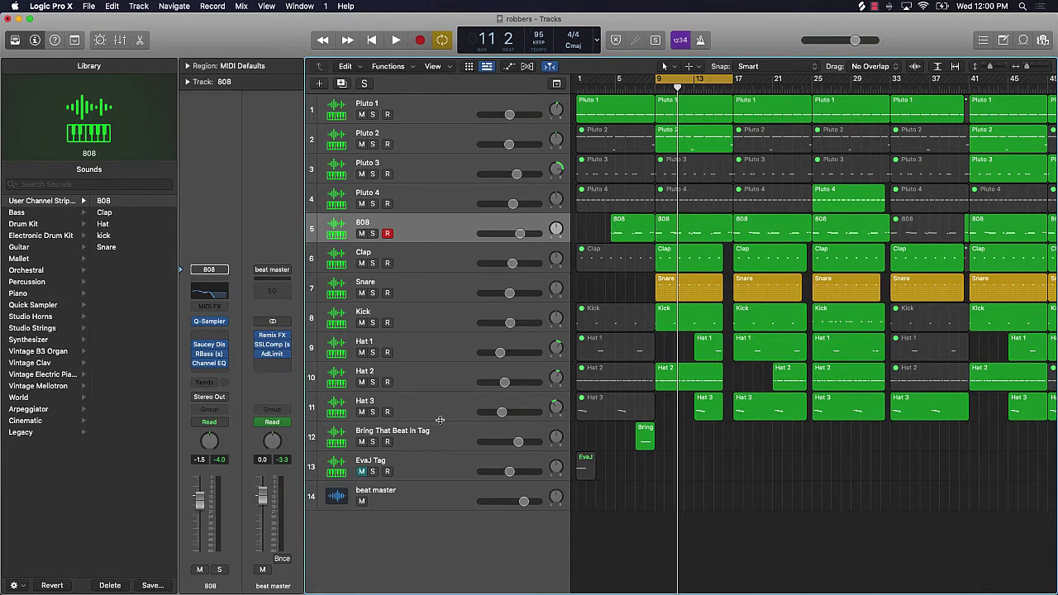
- Create software instrument track Inst 13 with a stereo Quick Sampler (Single Sample) below 808
click(319, 84)
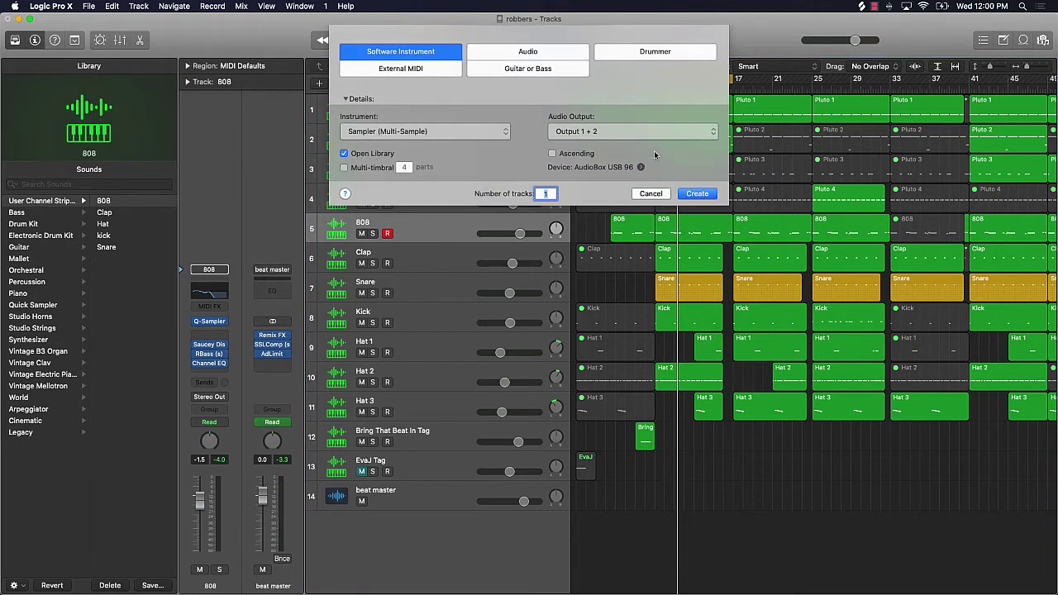
click(498, 133)
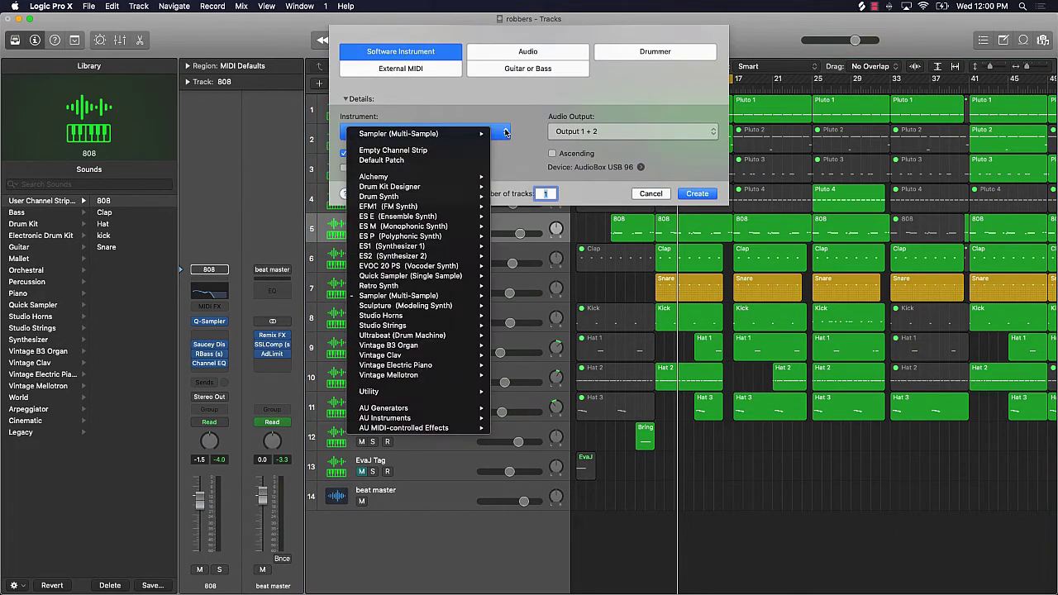
mouse_move(425, 278)
mouse_move(427, 297)
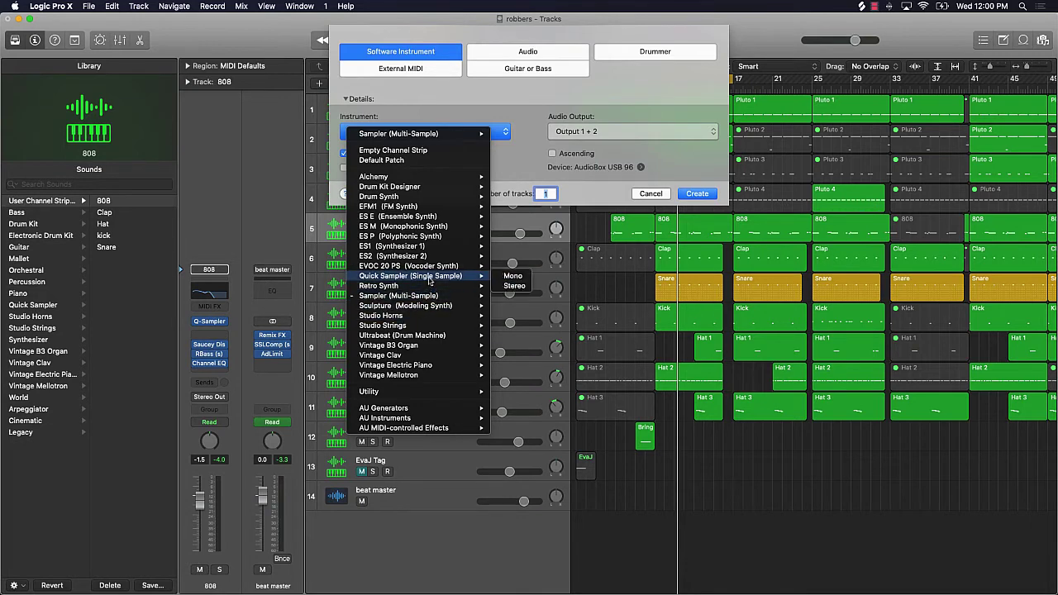
click(520, 286)
click(697, 193)
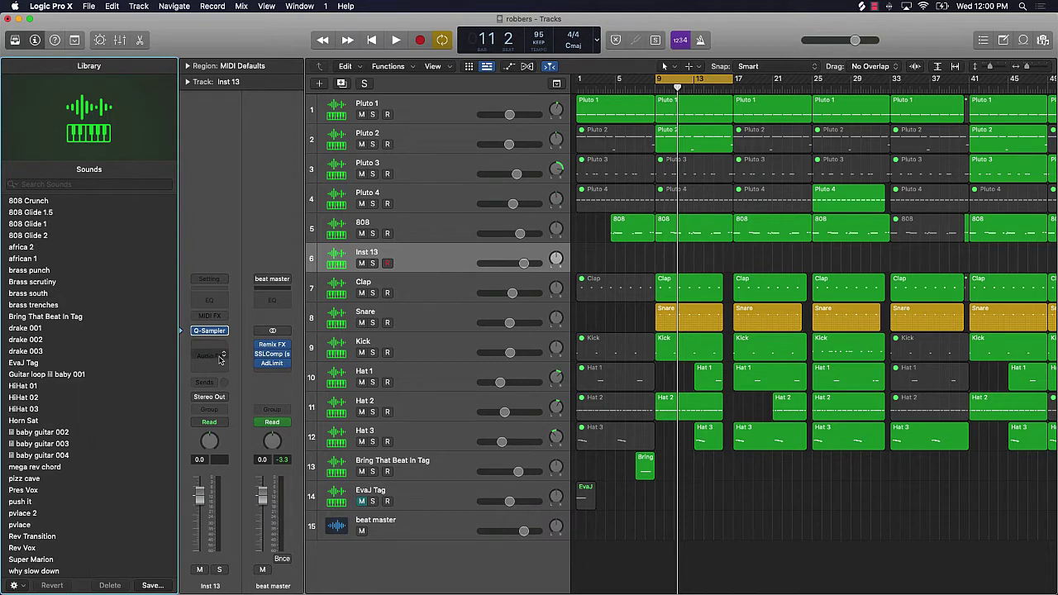
- Load the saved 808 user channel strip setting onto Inst 13
click(222, 283)
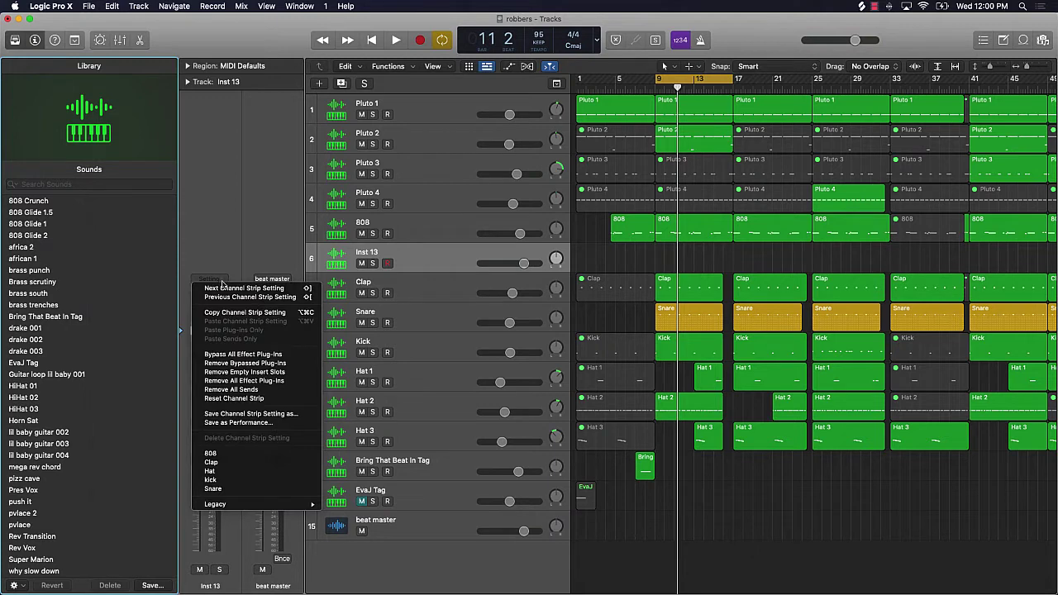
click(235, 458)
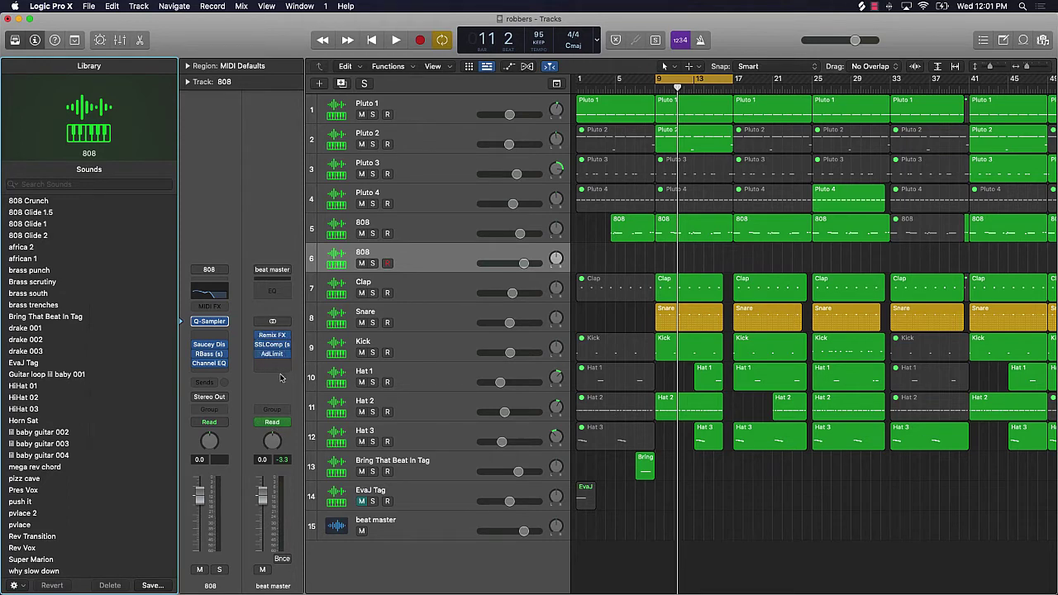
- Set the beat master Adaptive Limiter's Out Ceiling to -0.1 dB, then show SSLComp higher on screen
mouse_move(272, 354)
click(275, 355)
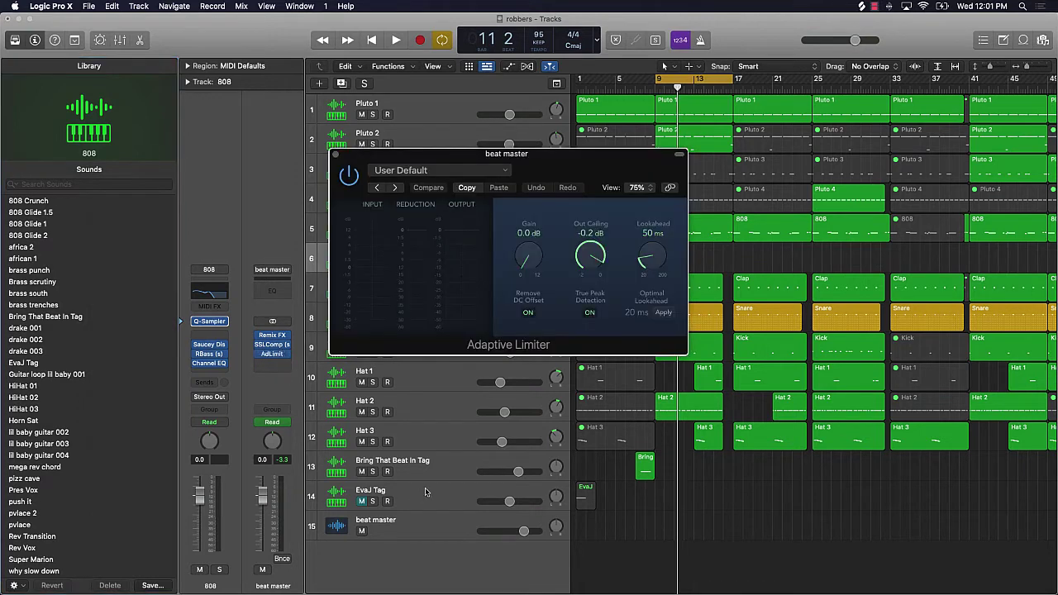
click(591, 259)
drag(595, 256, 597, 250)
click(336, 155)
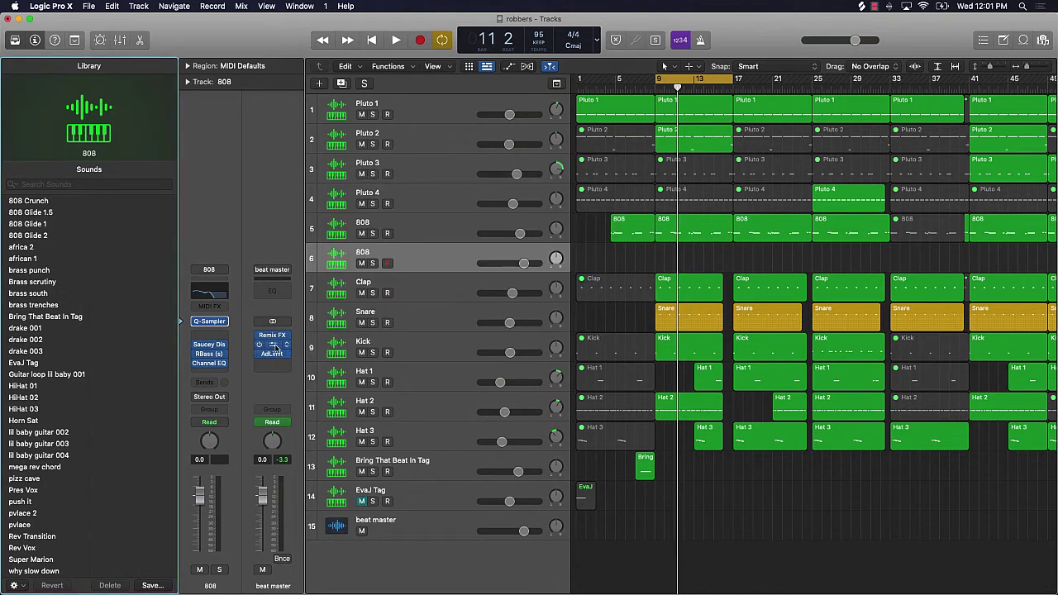
click(272, 344)
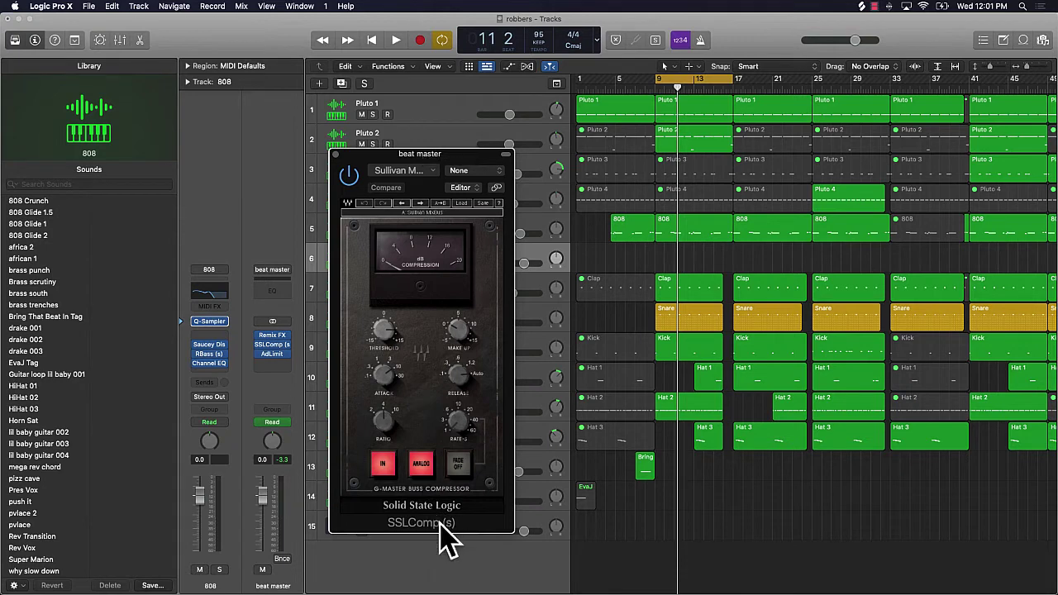
drag(416, 157, 419, 104)
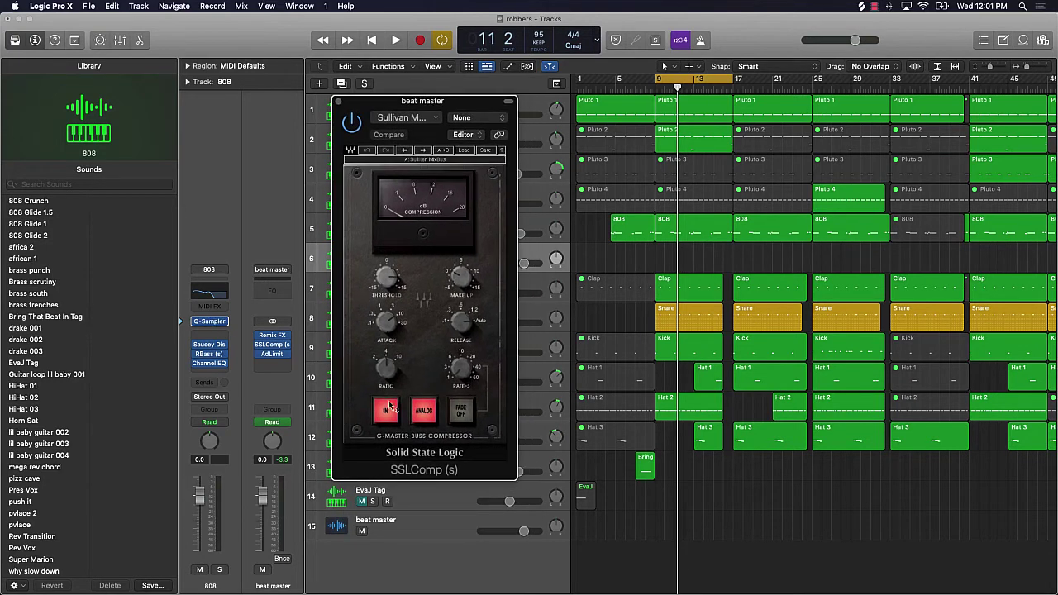
- Close the SSLComp window and dismiss the beat master's empty-slot effect list
click(338, 102)
click(273, 362)
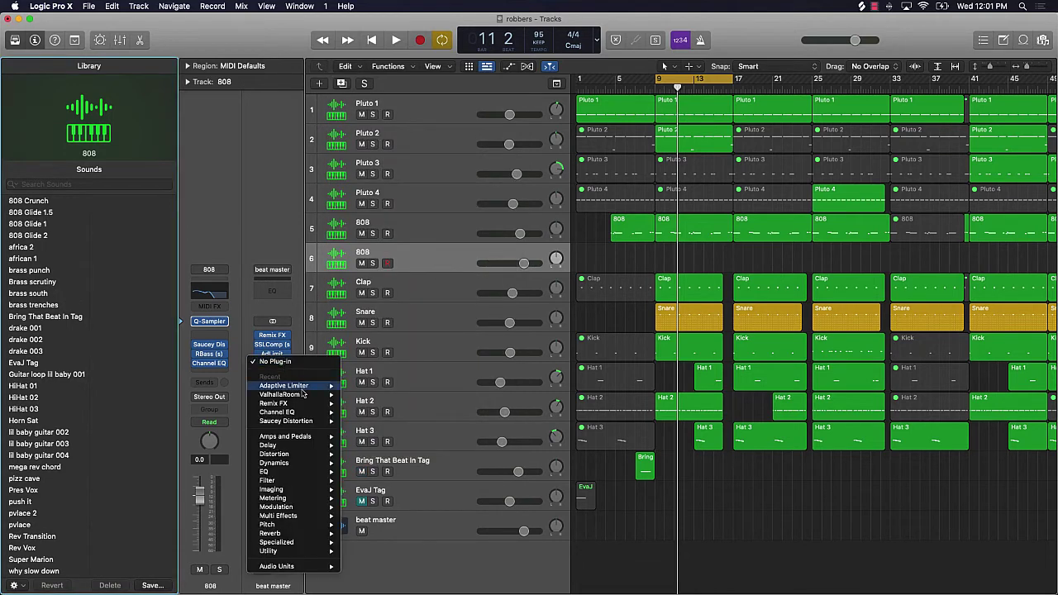
click(267, 271)
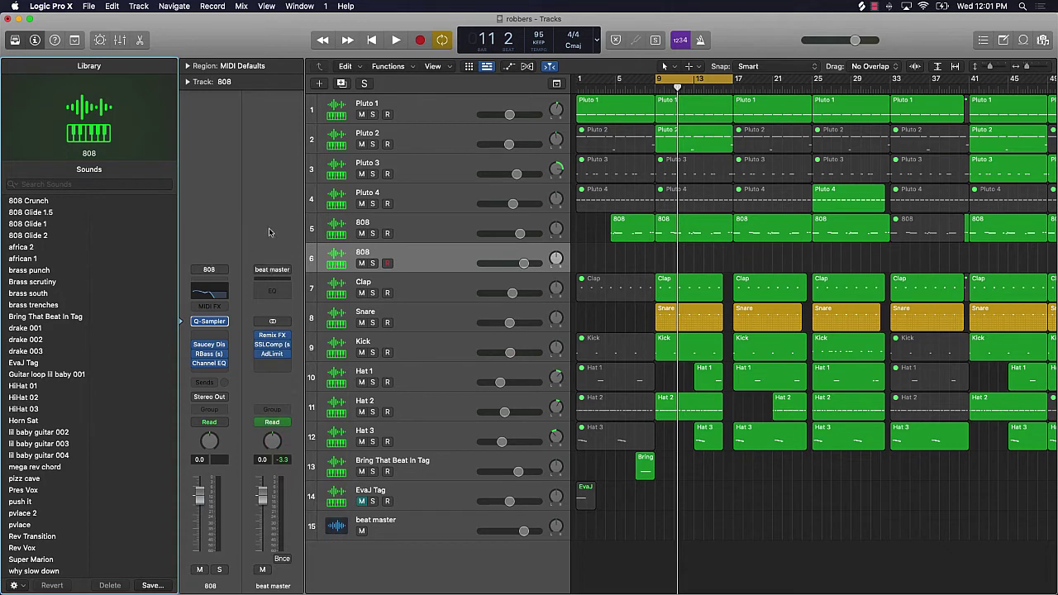
- Check the beat master user setting under User Channel Strip Settings without changing anything
click(287, 270)
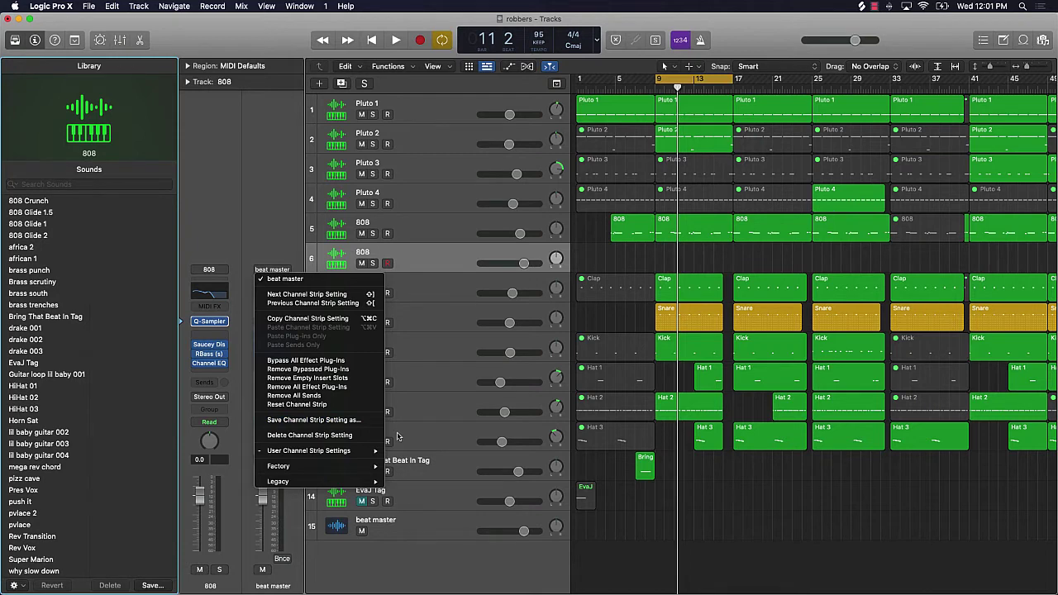
click(252, 179)
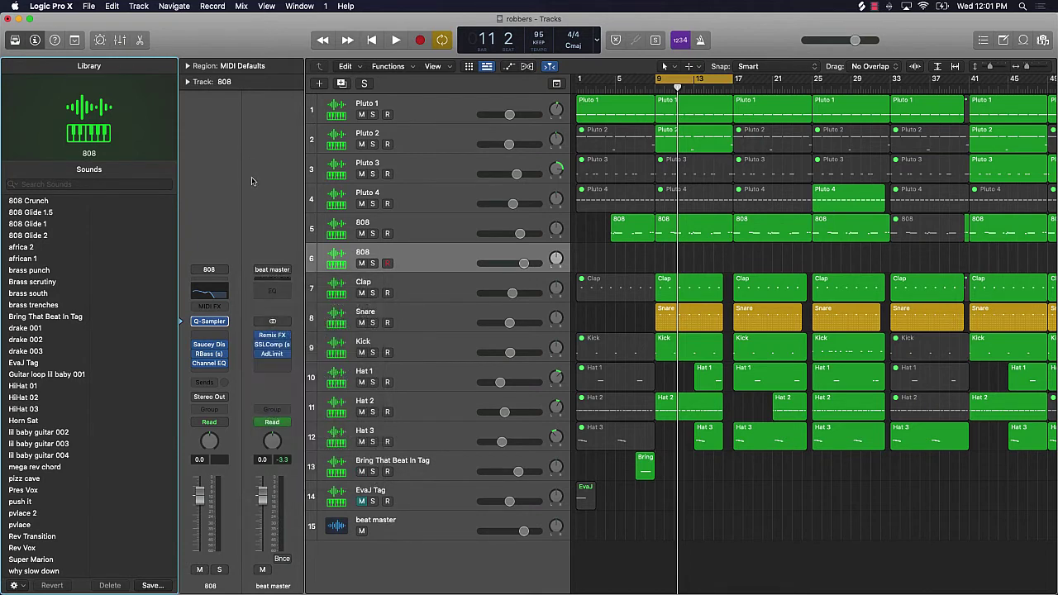
click(288, 270)
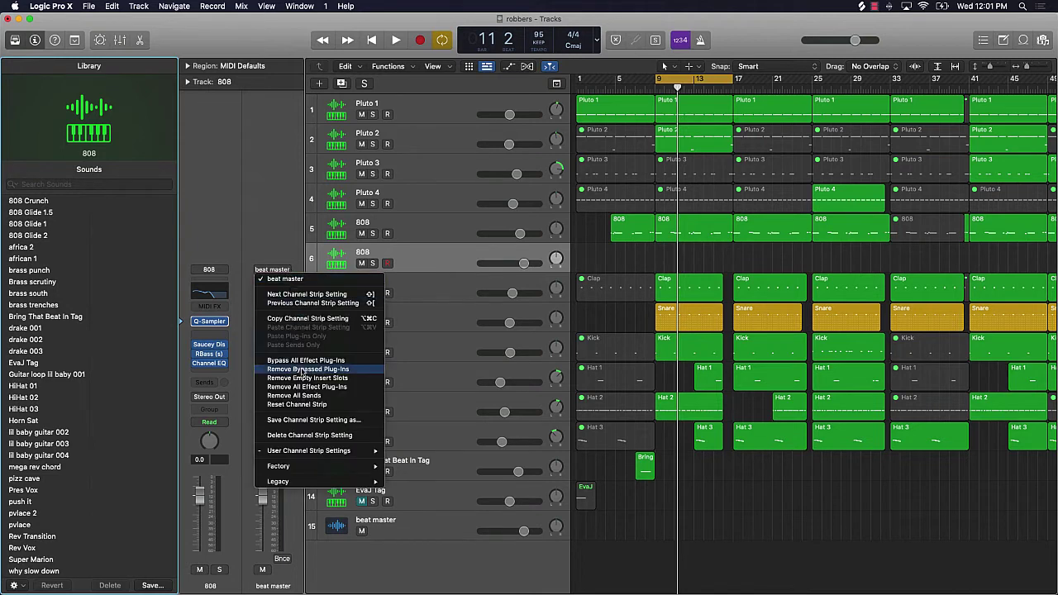
mouse_move(291, 458)
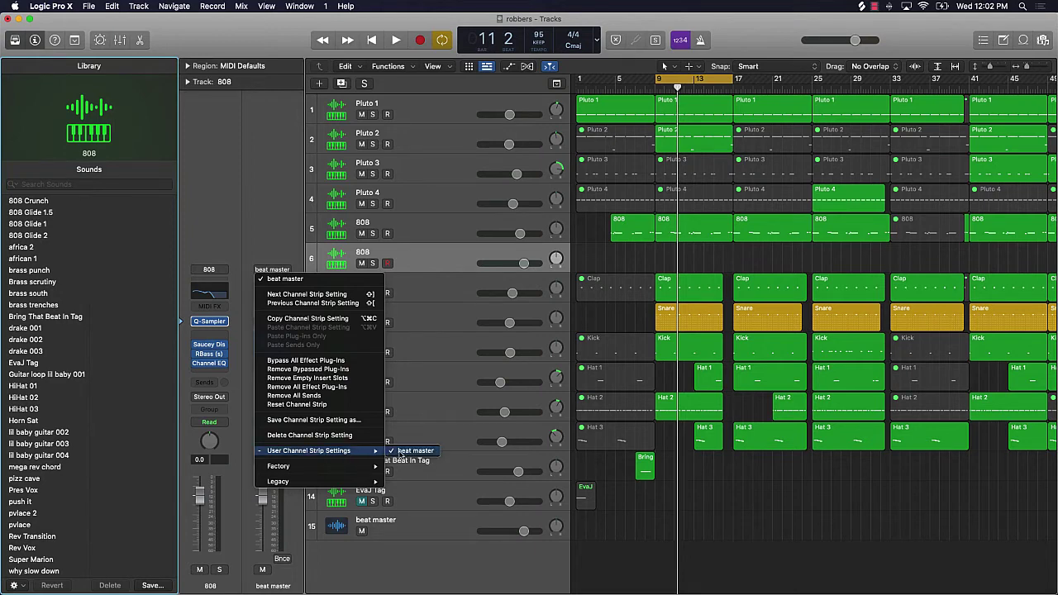
click(264, 217)
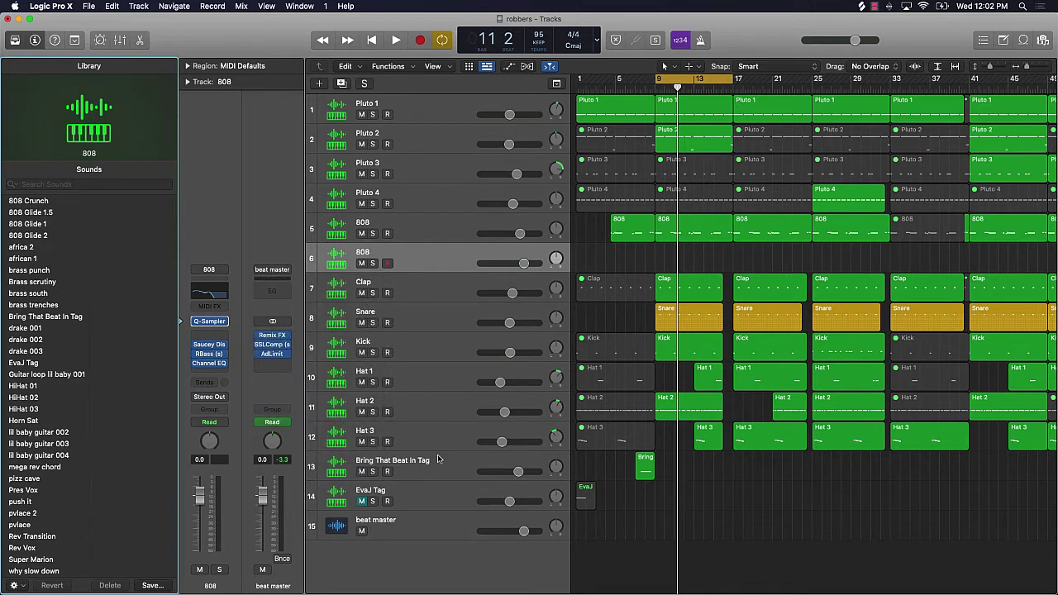
- Unmute the EvaJ Tag track, set the cycle to bars 1–5, and start playback
click(409, 501)
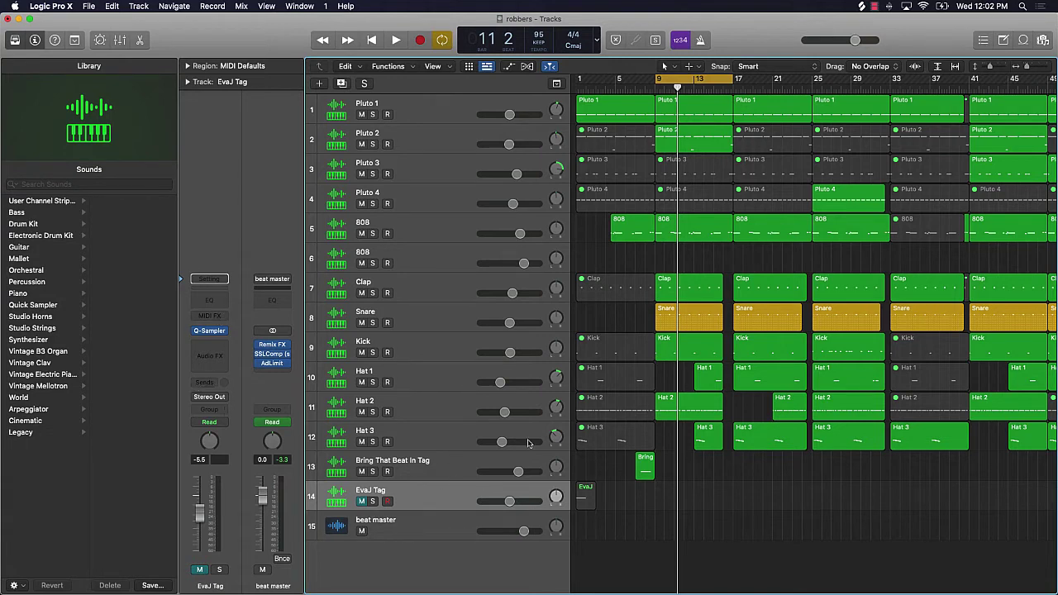
click(361, 501)
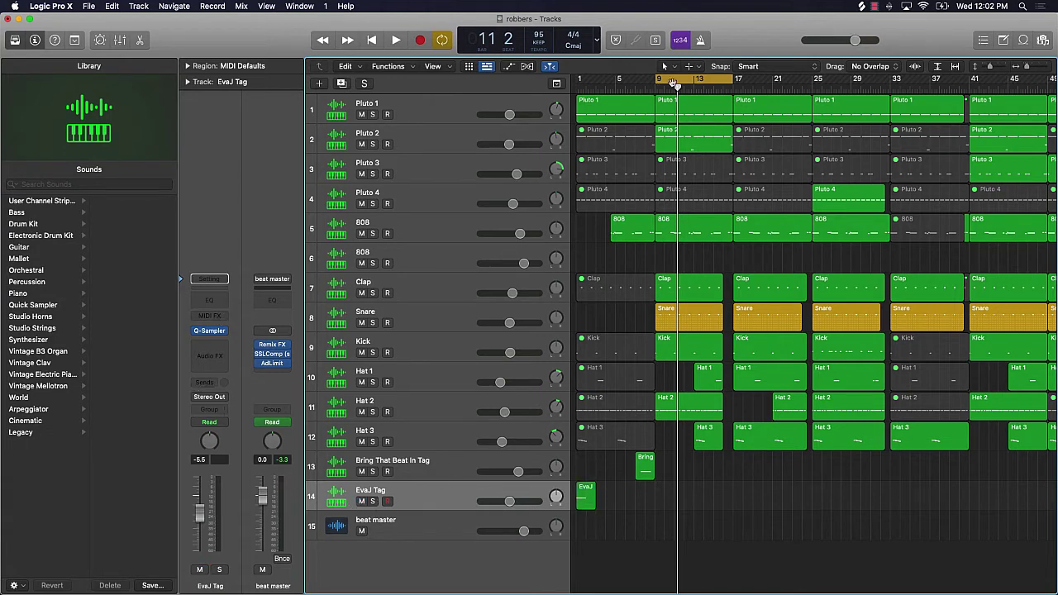
drag(691, 78, 612, 78)
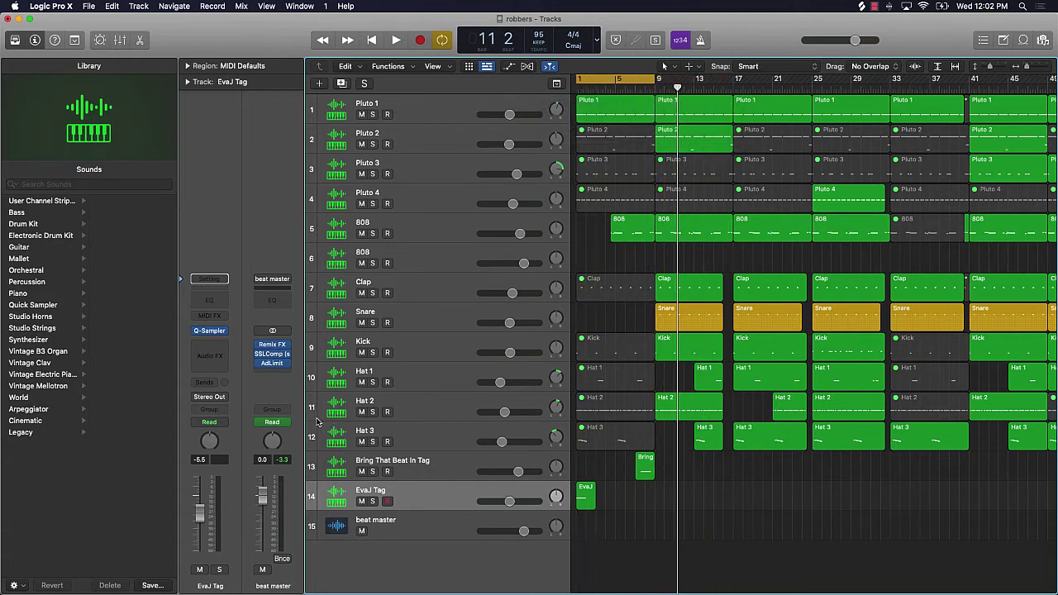
key(space)
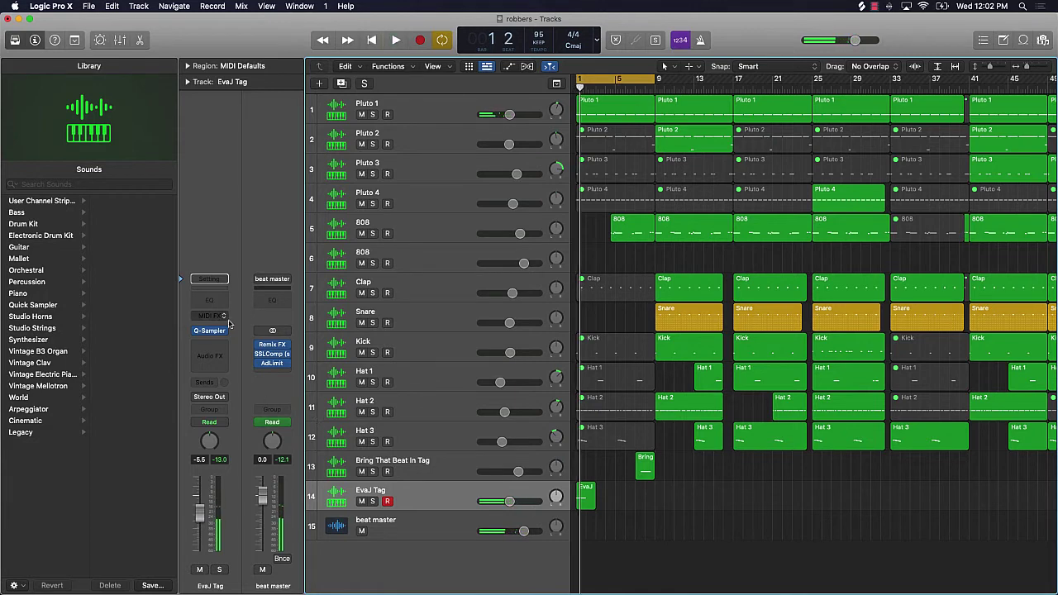
- Add a Channel EQ to EvaJ Tag with a 48 dB/Oct low cut at 332 Hz, then play
click(217, 303)
click(368, 208)
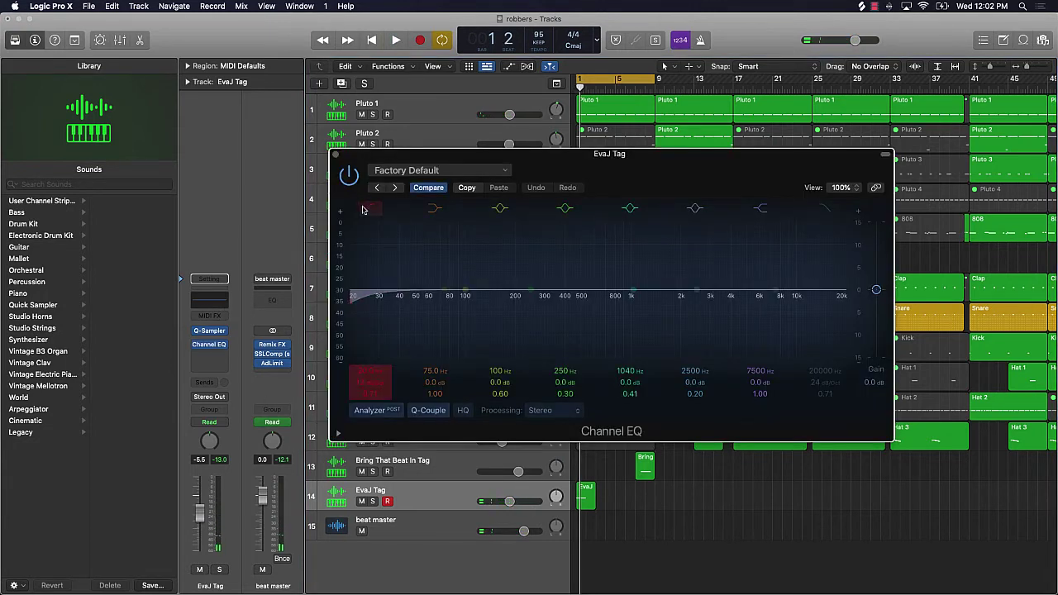
drag(353, 294, 412, 303)
mouse_move(364, 371)
mouse_down()
mouse_move(364, 339)
mouse_move(365, 371)
mouse_up()
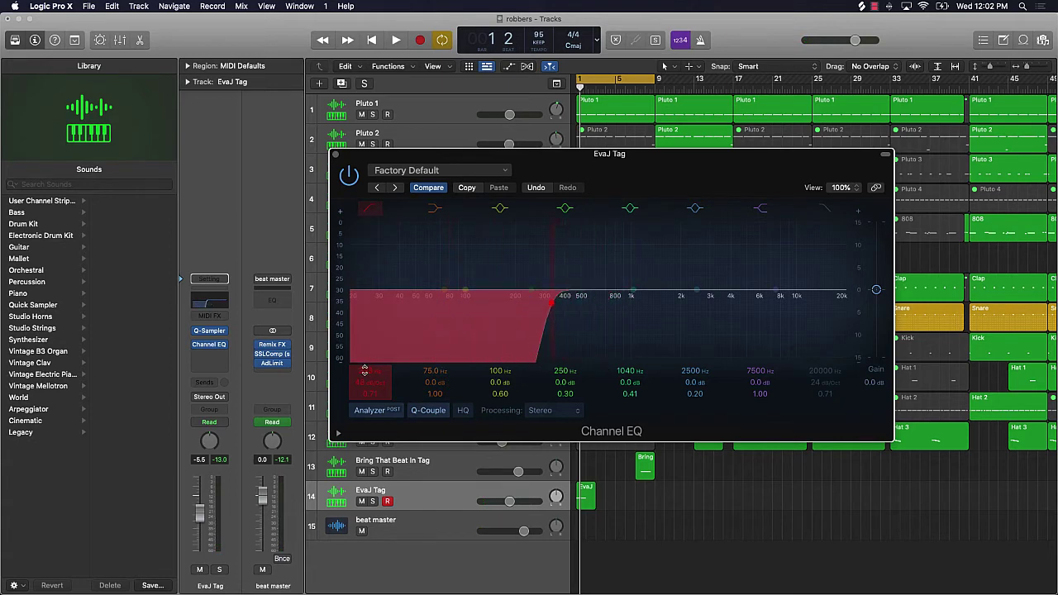
key(space)
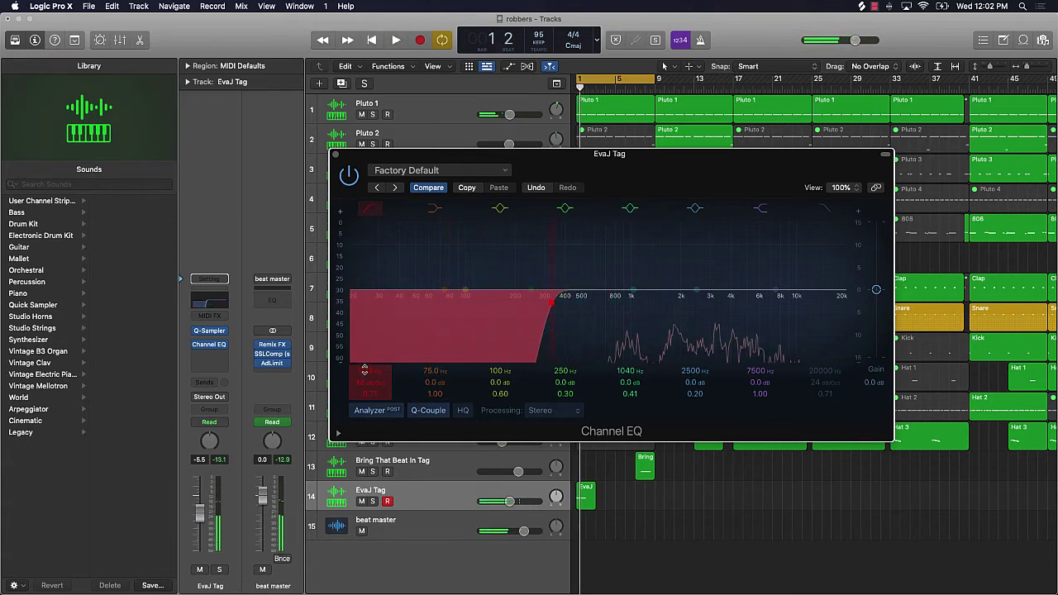
- Insert ValhallaRoom after the Channel EQ with 15.7 % mix and 0.85 s decay, then audition it
click(221, 353)
mouse_move(248, 394)
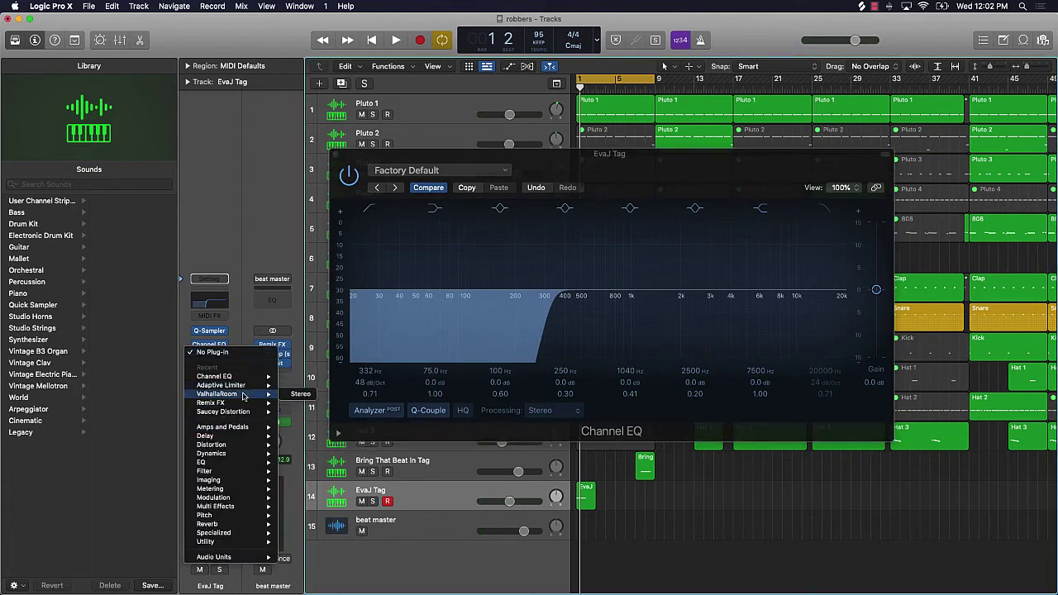
click(299, 394)
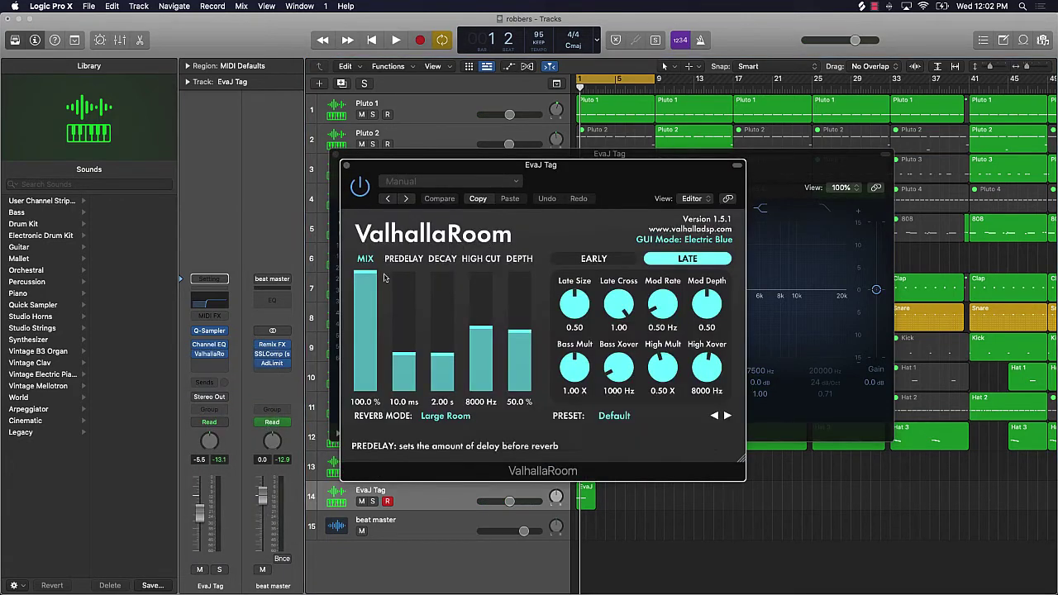
drag(366, 277, 366, 377)
drag(442, 355, 442, 369)
key(space)
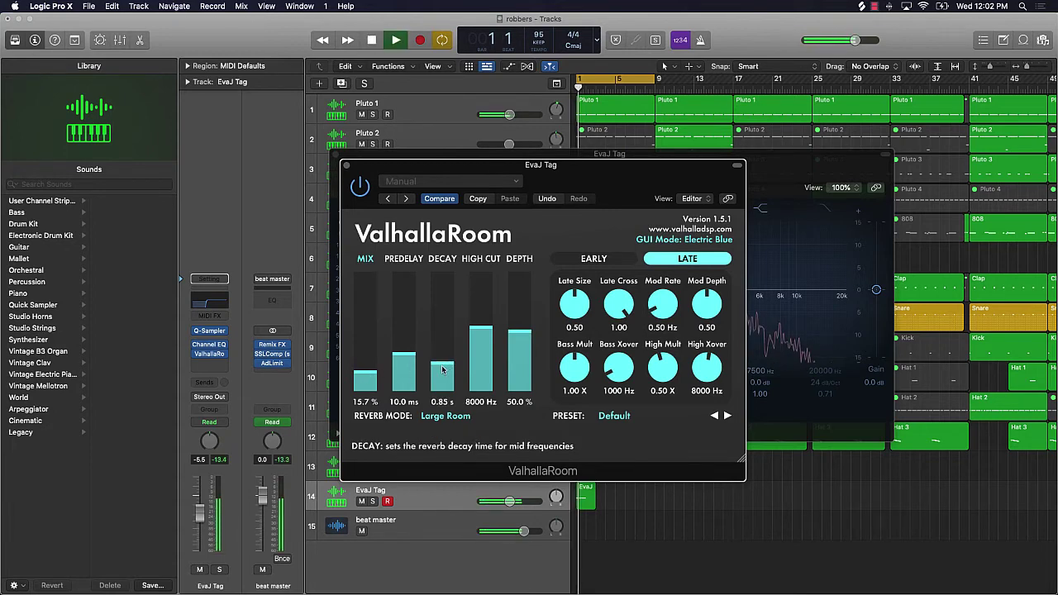
key(space)
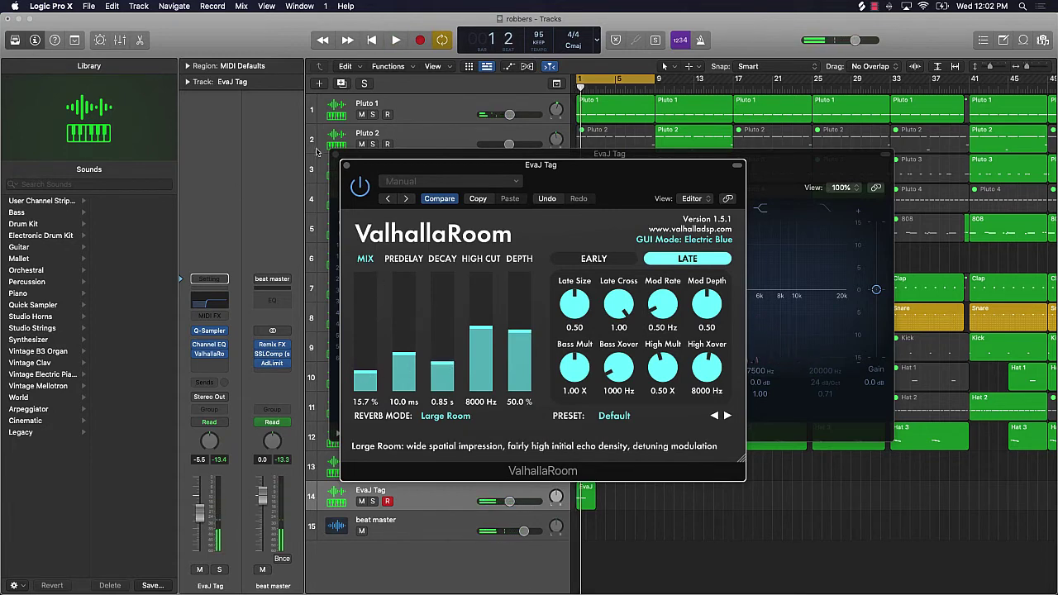
click(347, 167)
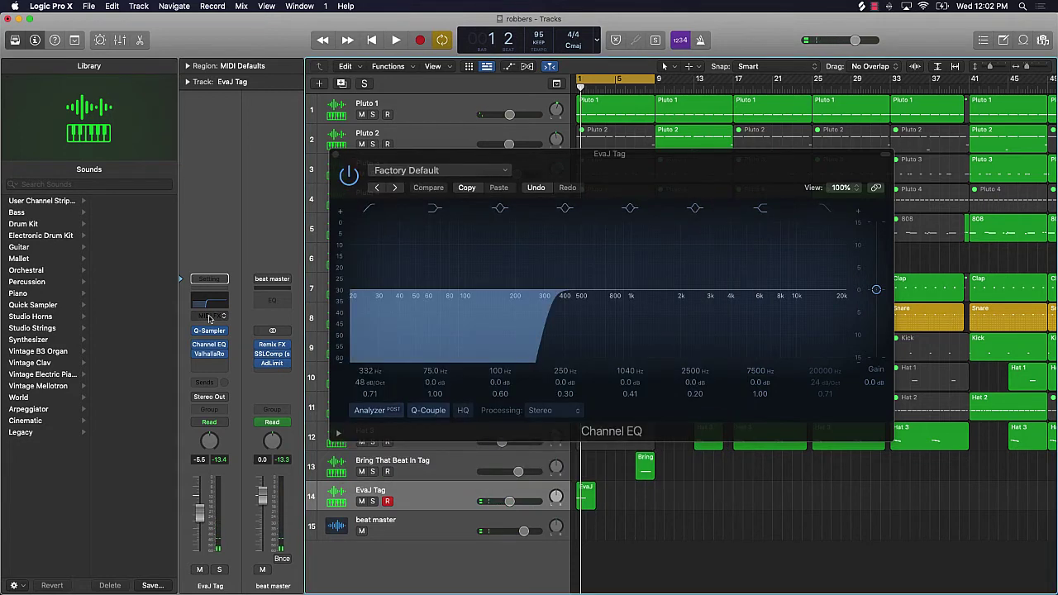
- Browse the next slot's Audio Units > Waves list to locate H-Delay (s)
click(207, 364)
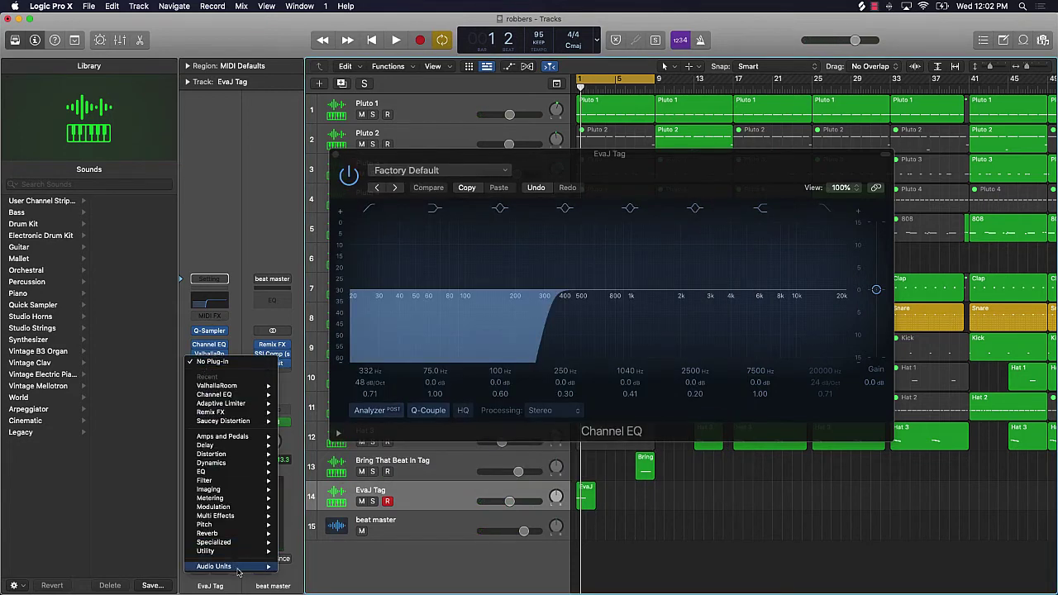
mouse_move(239, 569)
mouse_move(339, 587)
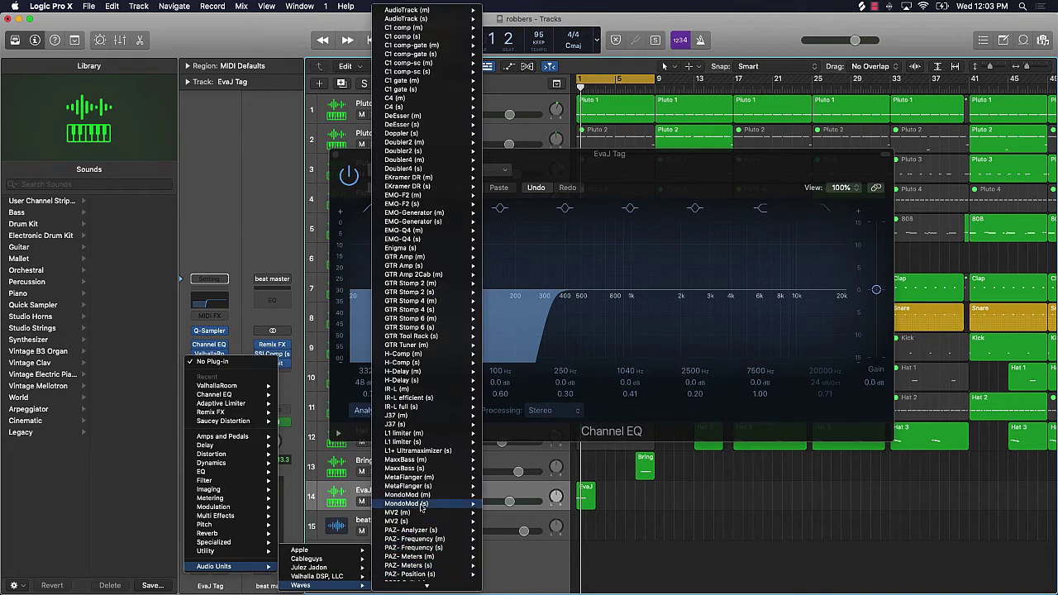
scroll(416, 442, down, 10)
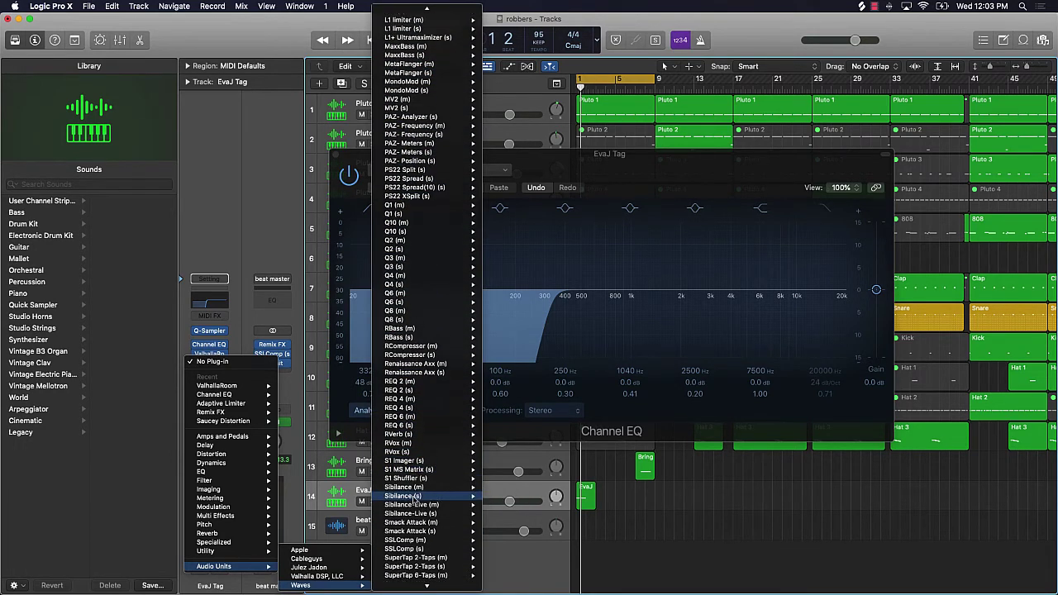
scroll(413, 500, down, 8)
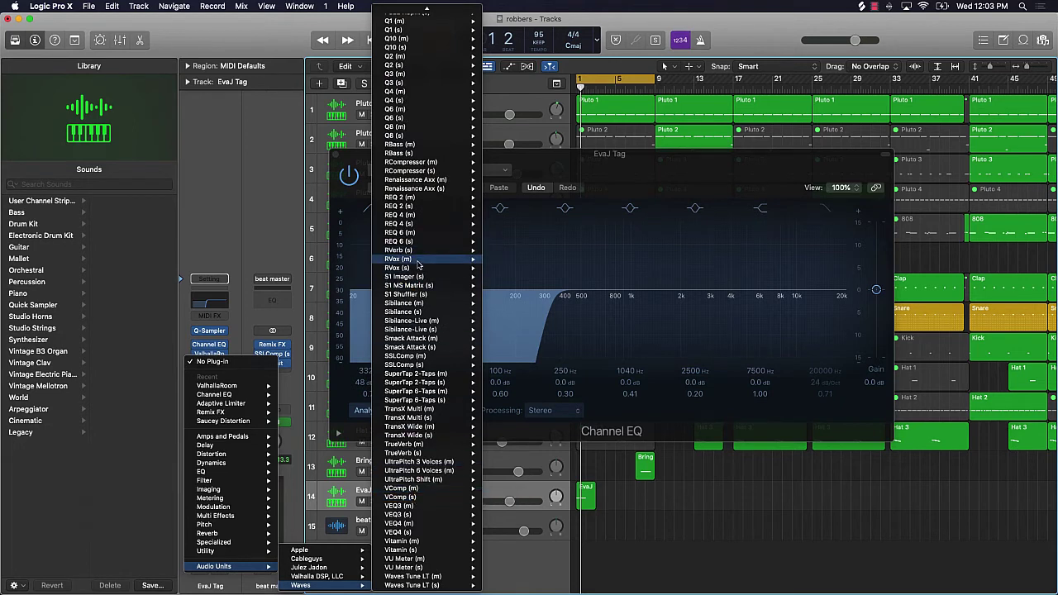
scroll(419, 260, up, 8)
scroll(417, 276, up, 8)
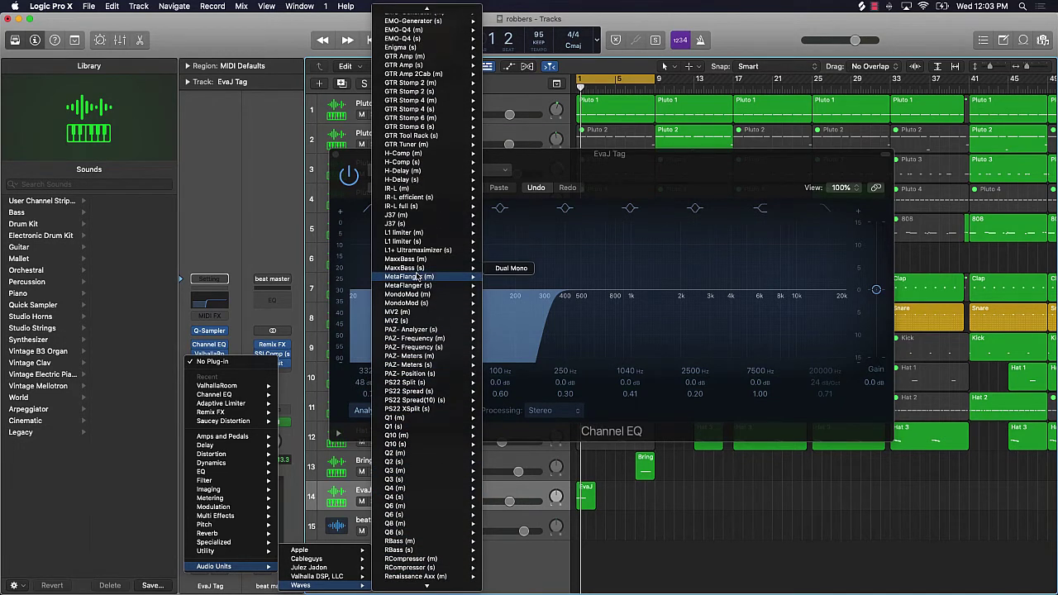
scroll(417, 276, down, 12)
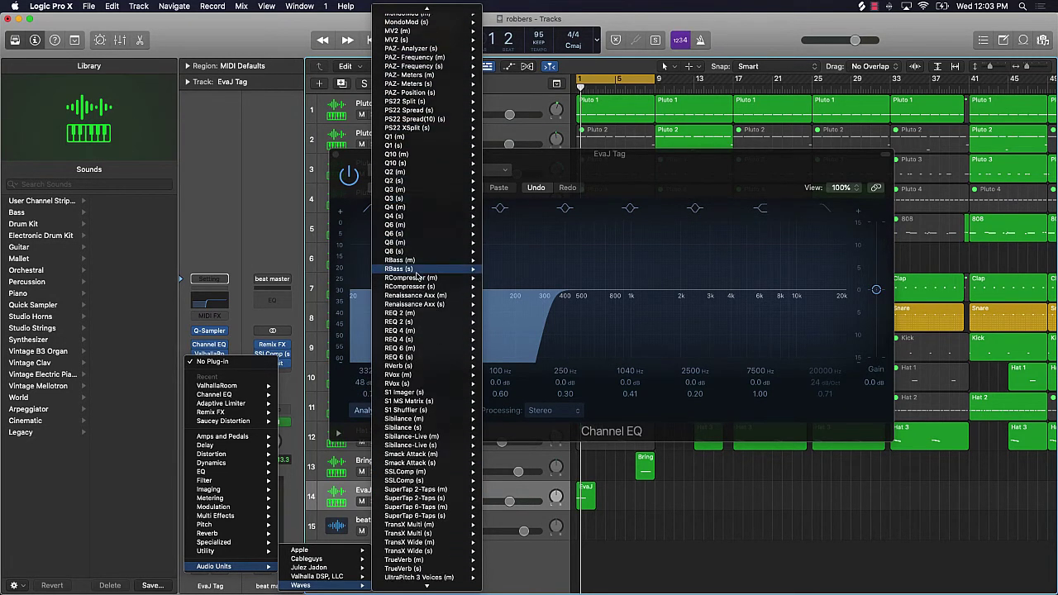
scroll(407, 388, down, 4)
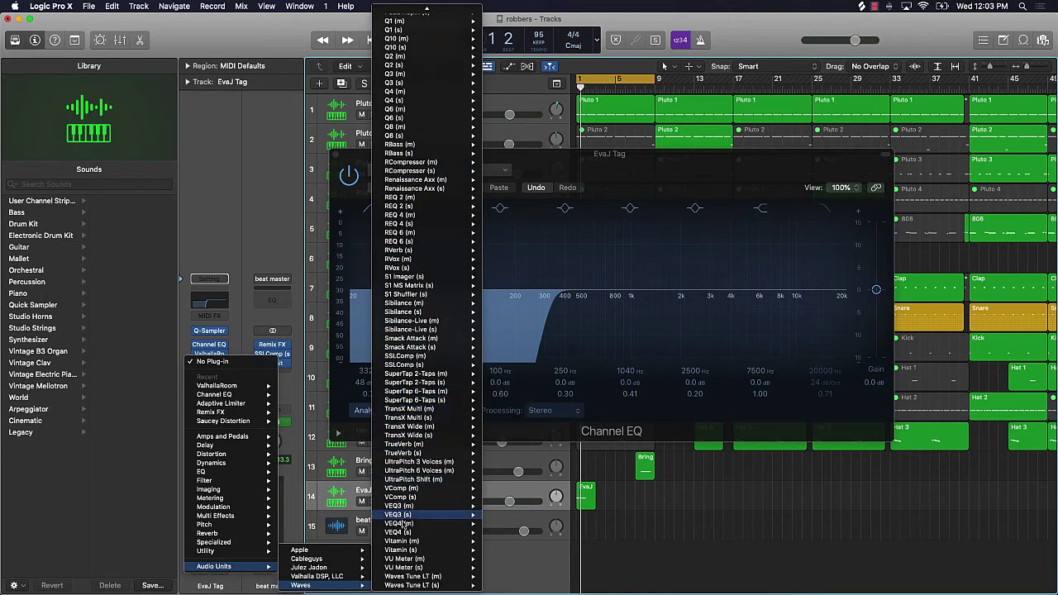
mouse_move(415, 533)
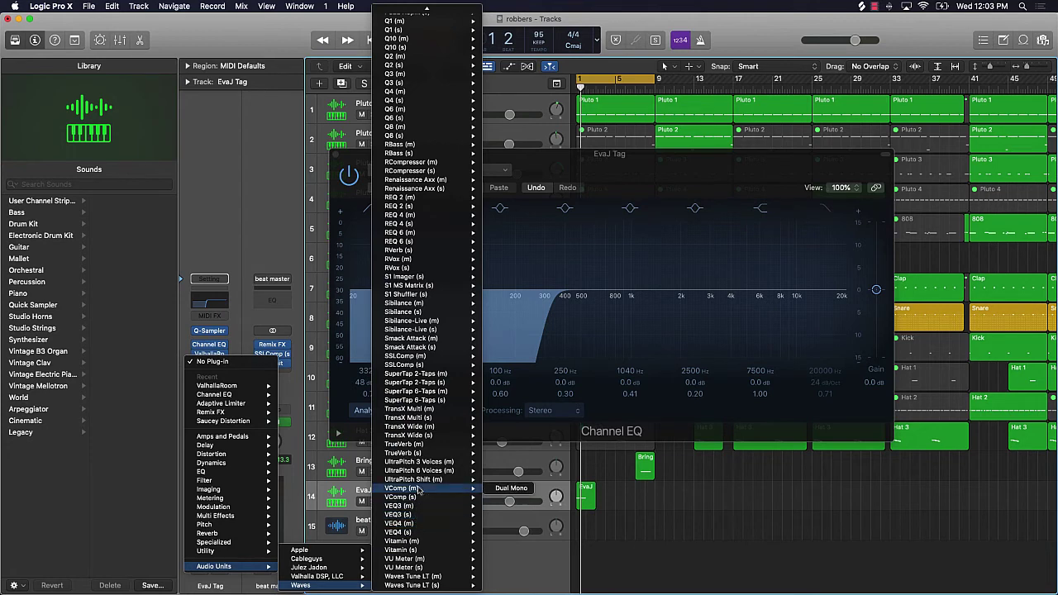
scroll(407, 396, up, 1)
mouse_move(408, 393)
scroll(408, 397, up, 1)
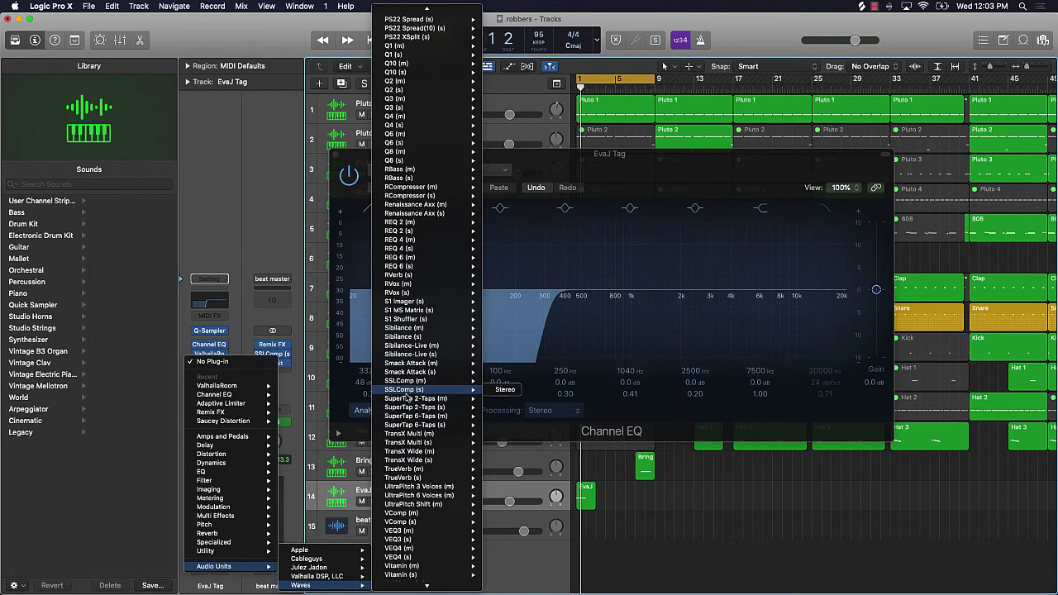
scroll(402, 331, up, 10)
scroll(401, 329, up, 20)
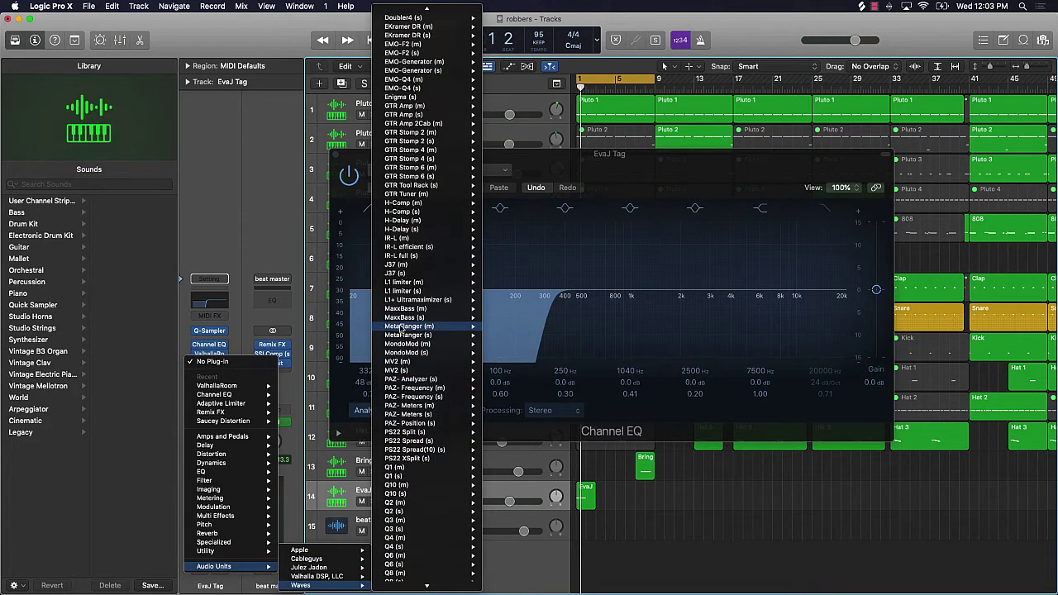
- Insert the stereo H-Delay on EvaJ Tag and set its delay time to 1/4
mouse_move(413, 229)
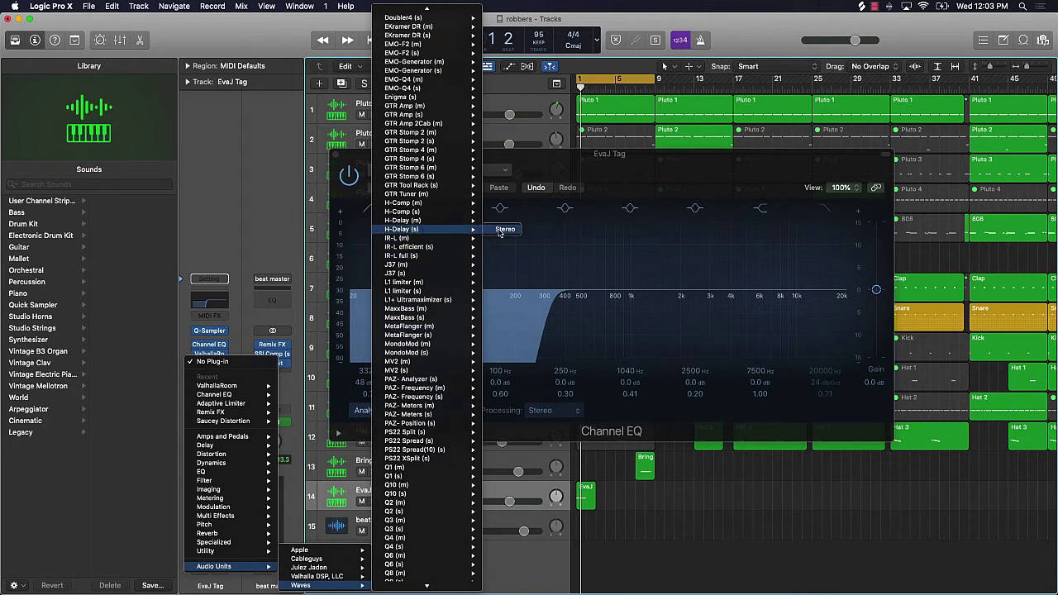
click(503, 232)
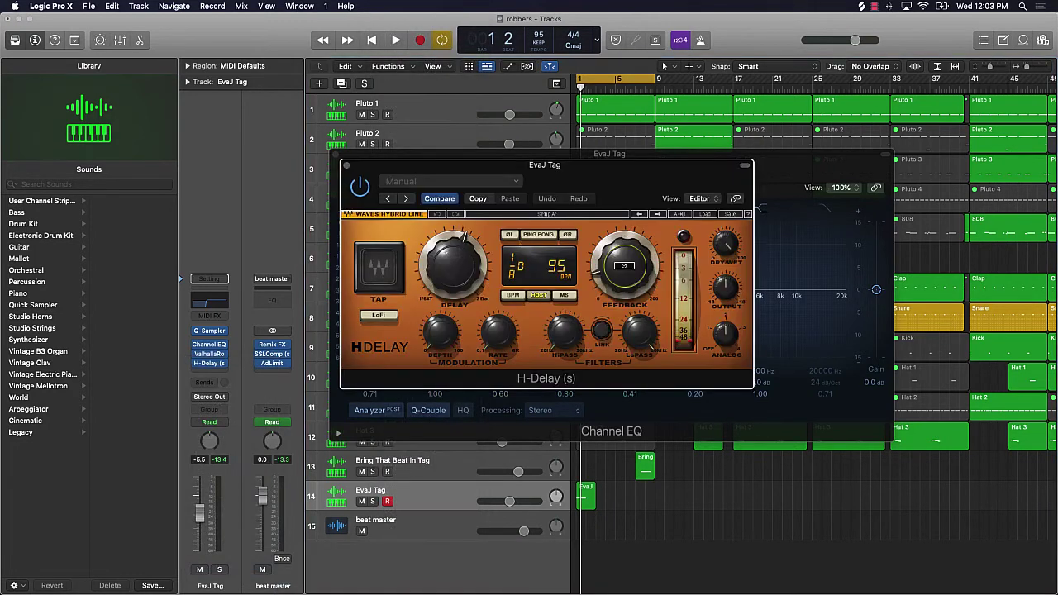
mouse_move(724, 240)
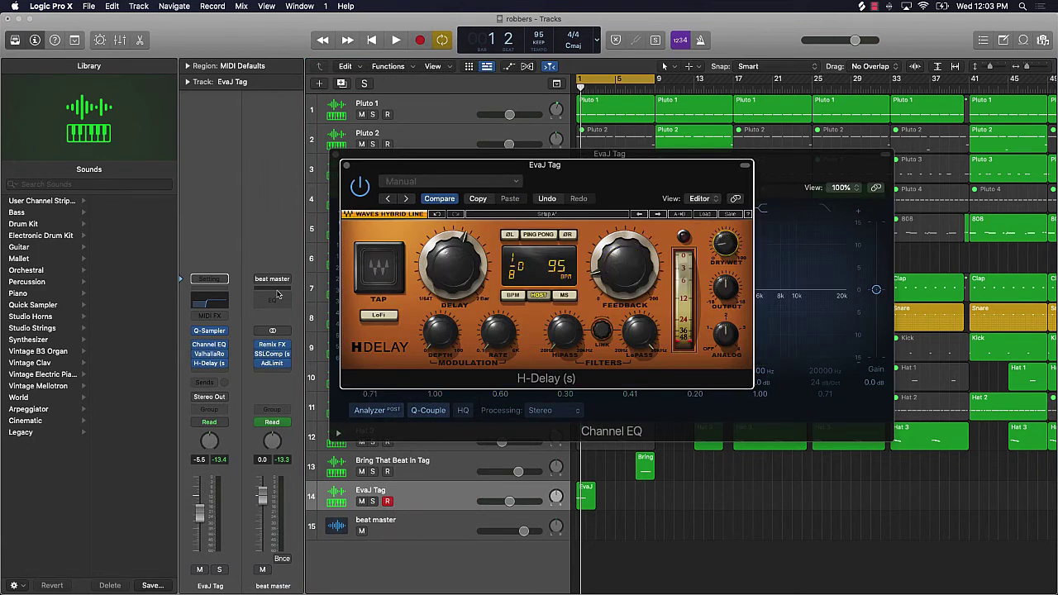
drag(453, 265, 453, 255)
- Audition the delay, then close the H-Delay and Channel EQ windows
click(253, 221)
key(space)
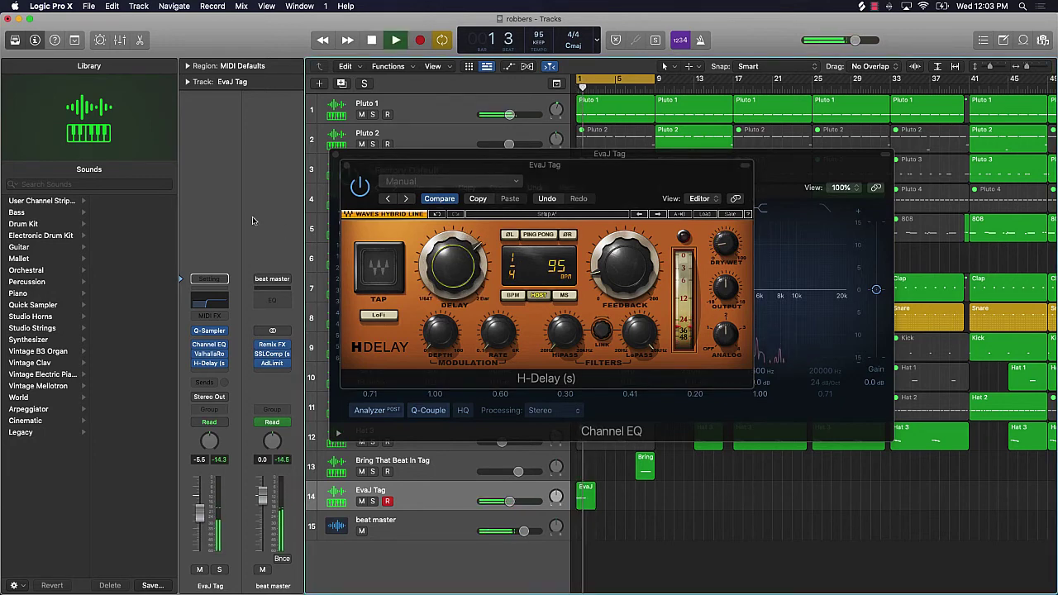
key(space)
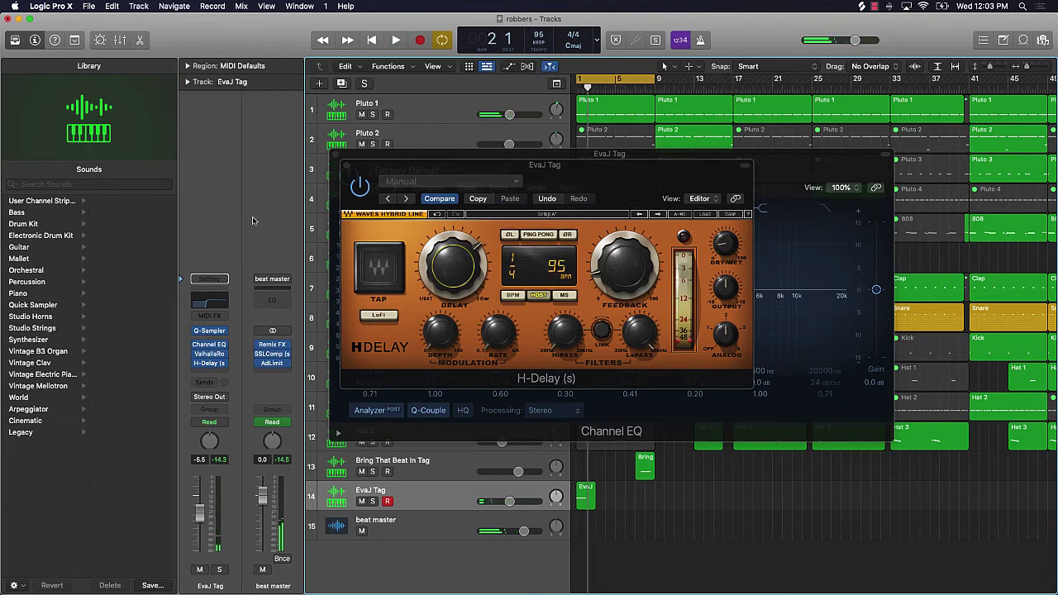
click(348, 167)
click(336, 157)
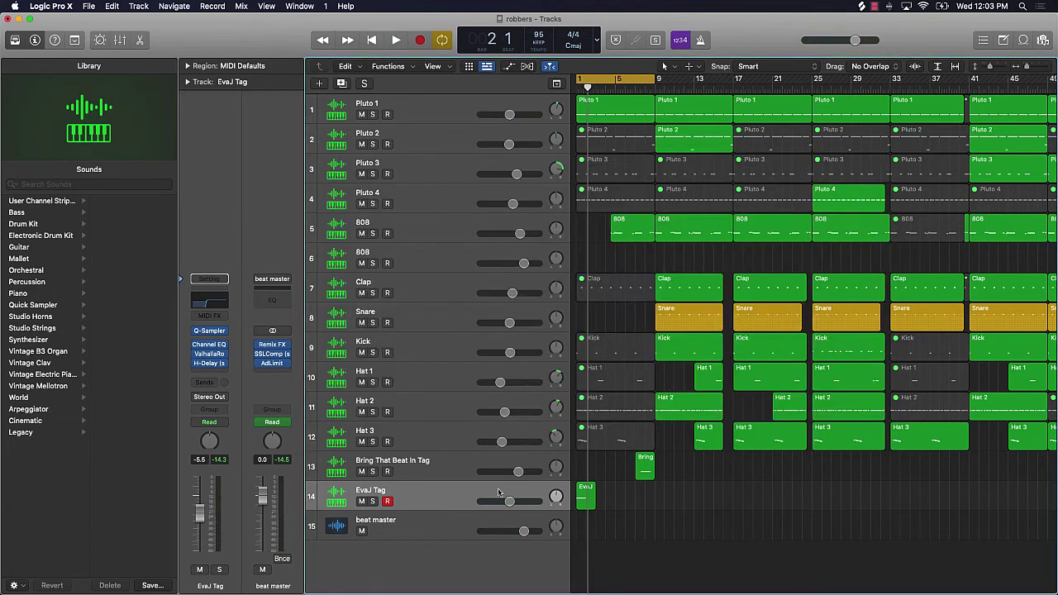
- Begin saving the channel strip setting as 'Eva' in Instrument, then cancel that attempt
click(210, 279)
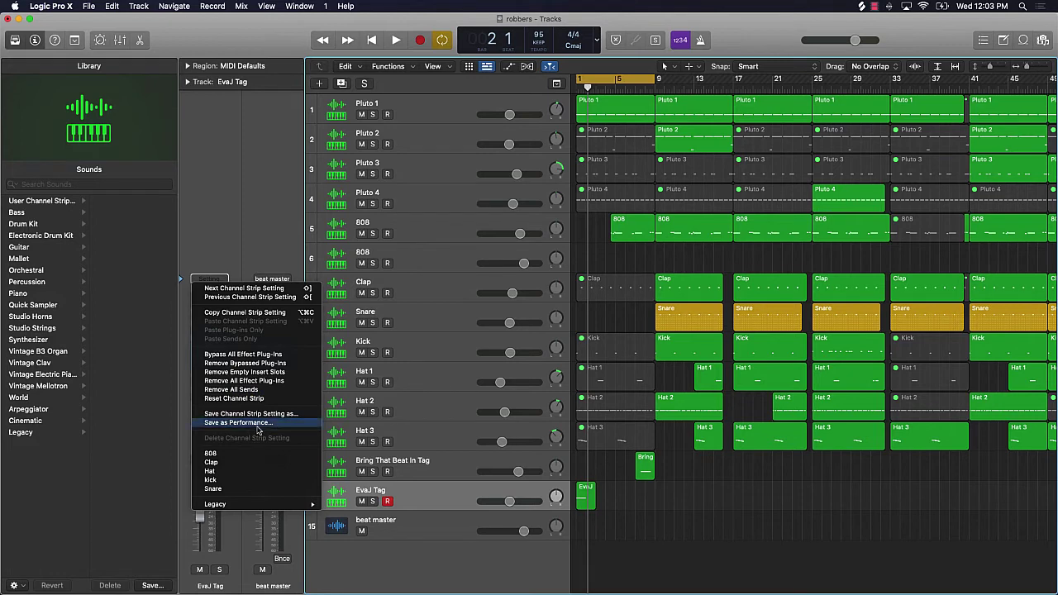
click(275, 415)
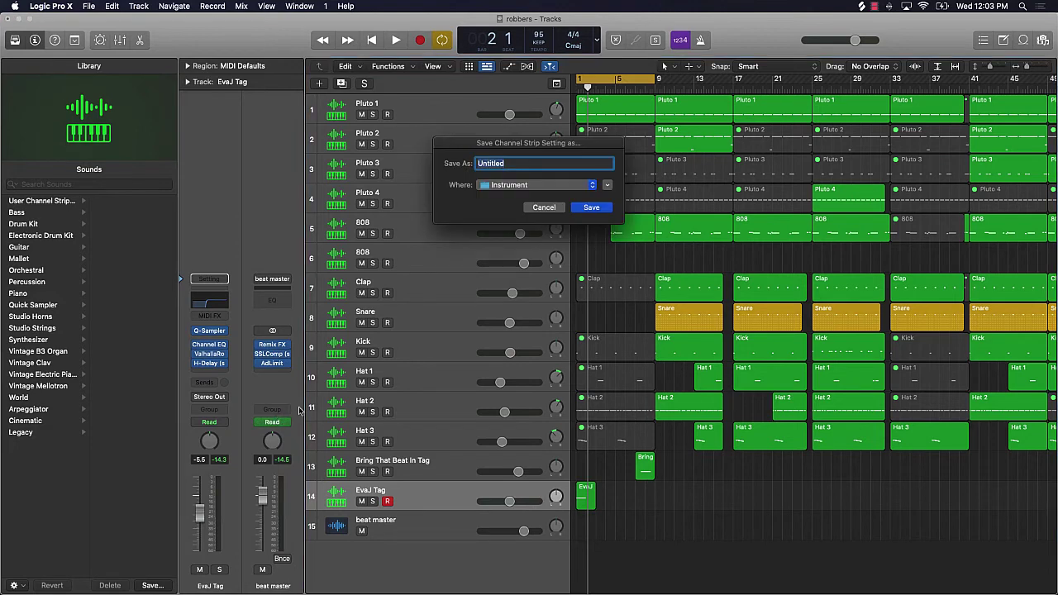
text(EvaJ Tag)
click(591, 185)
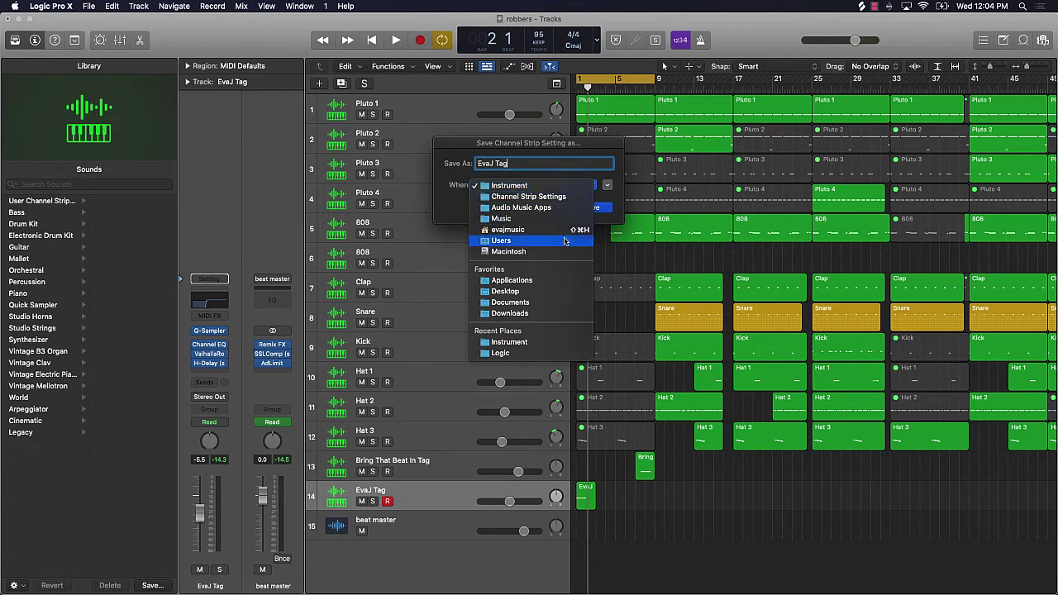
click(587, 187)
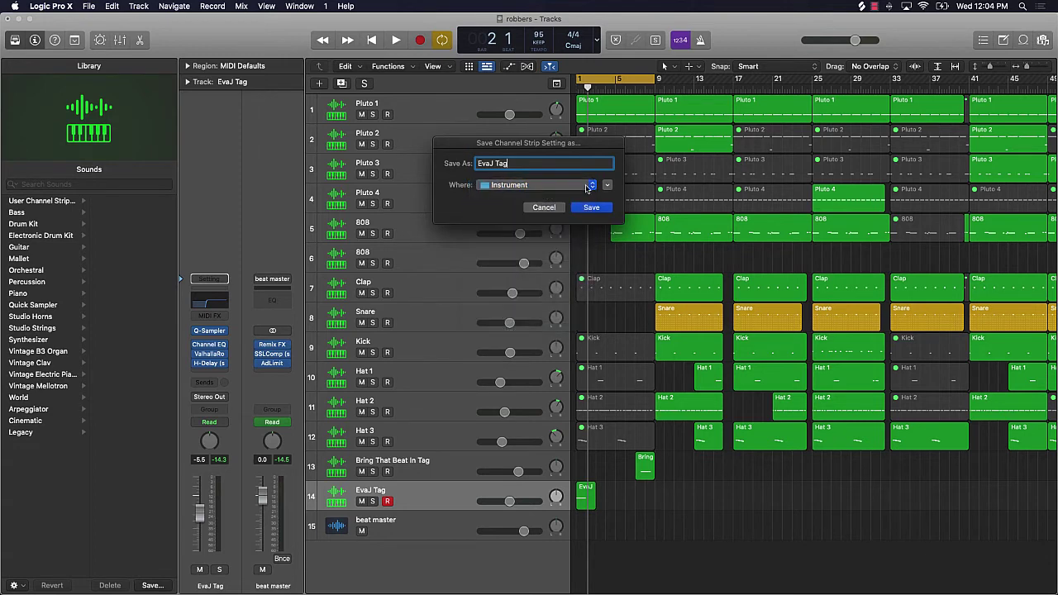
click(607, 186)
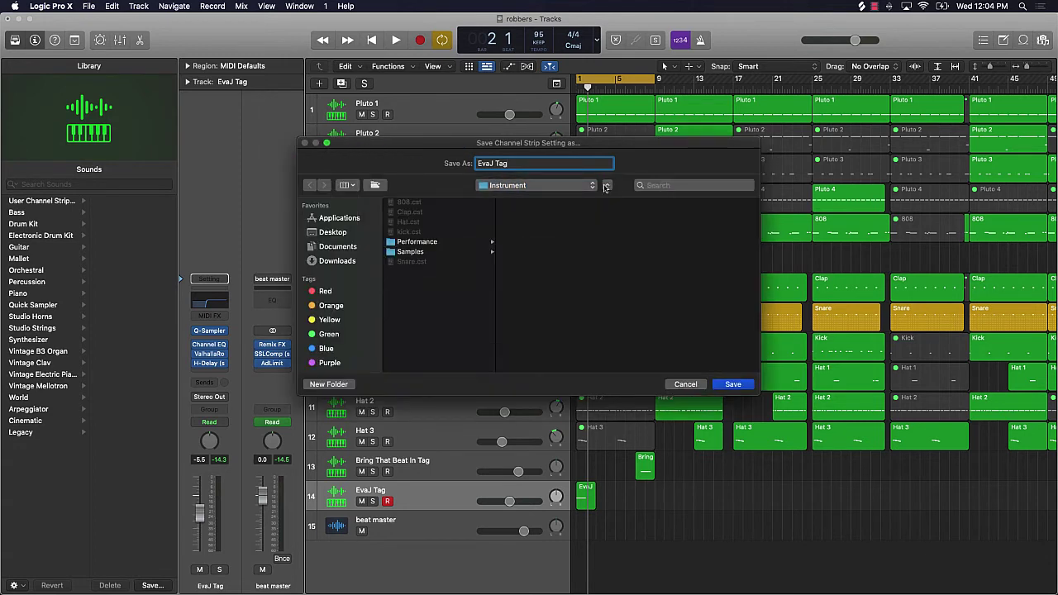
click(681, 384)
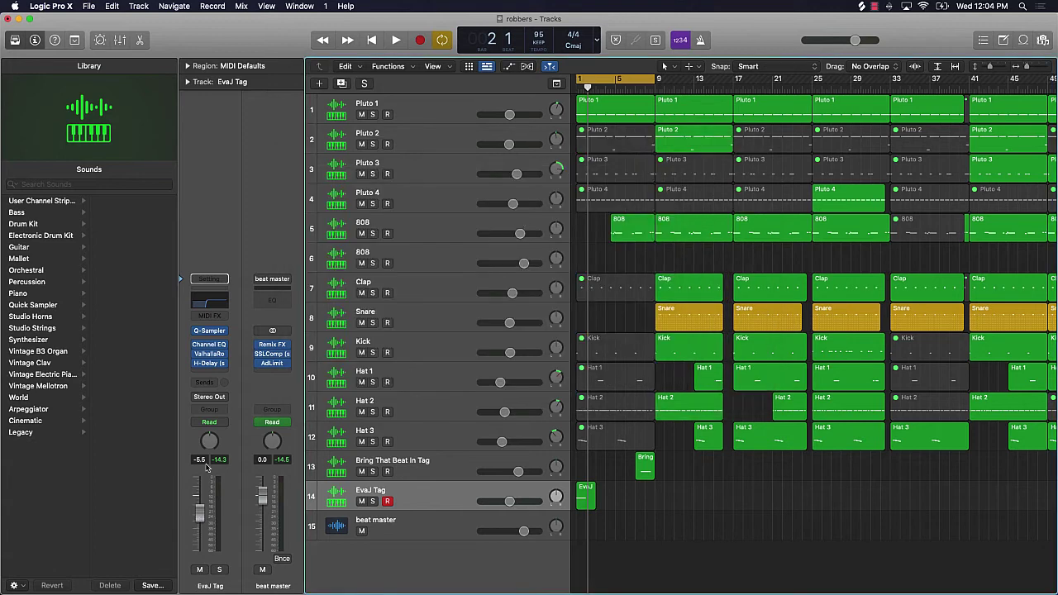
- Restart Save Channel Strip Setting in the compact dialog and begin typing the name EvaJ Tag
click(212, 279)
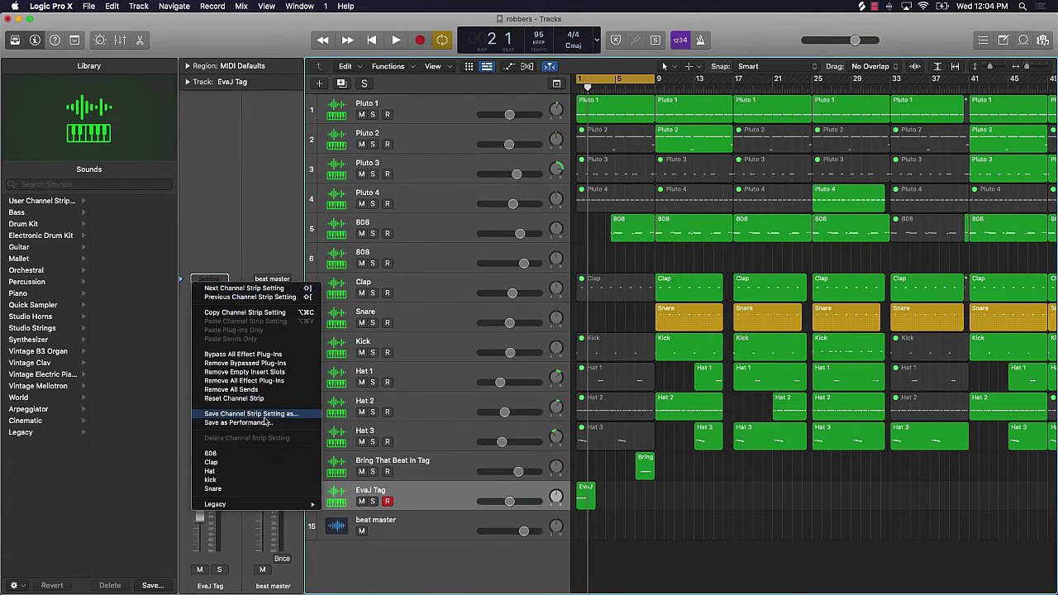
click(419, 395)
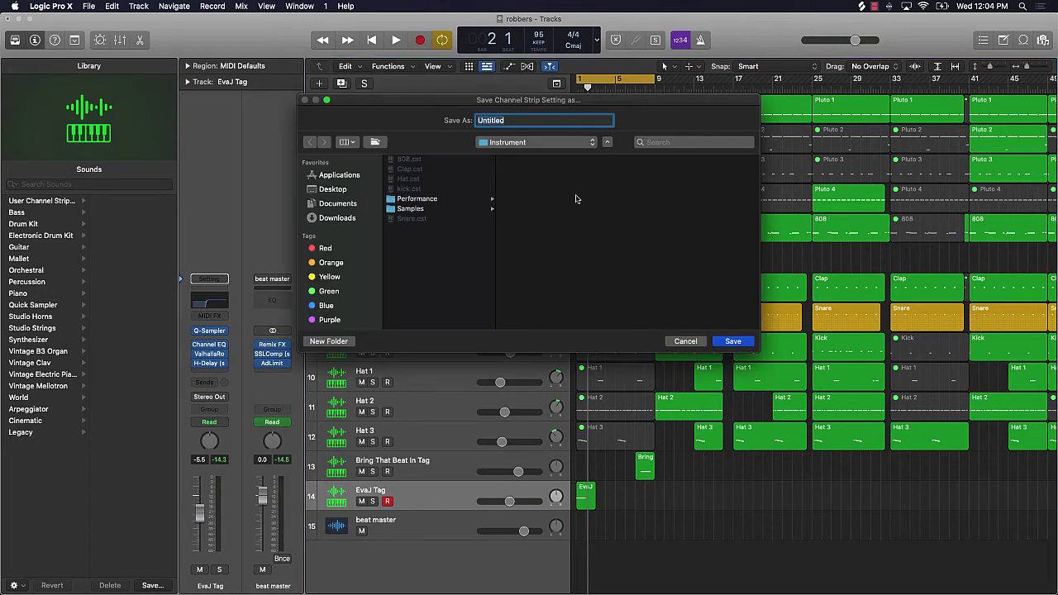
click(606, 143)
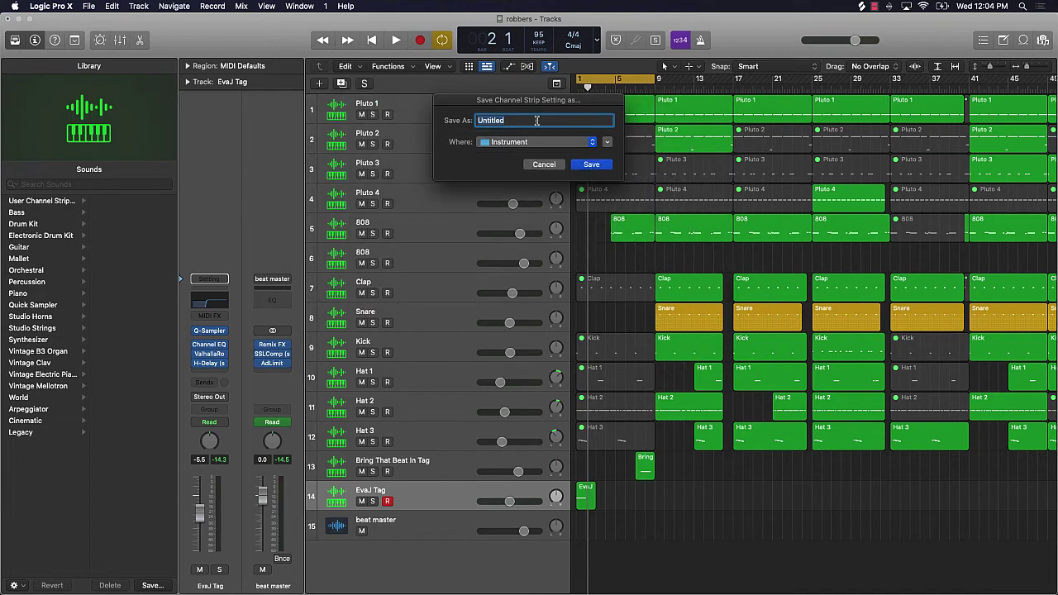
text(EvaJ Tag)
- Save the EvaJ Tag setting, then select the EvaJ Tag region and Bring That Beat In Tag track
click(591, 165)
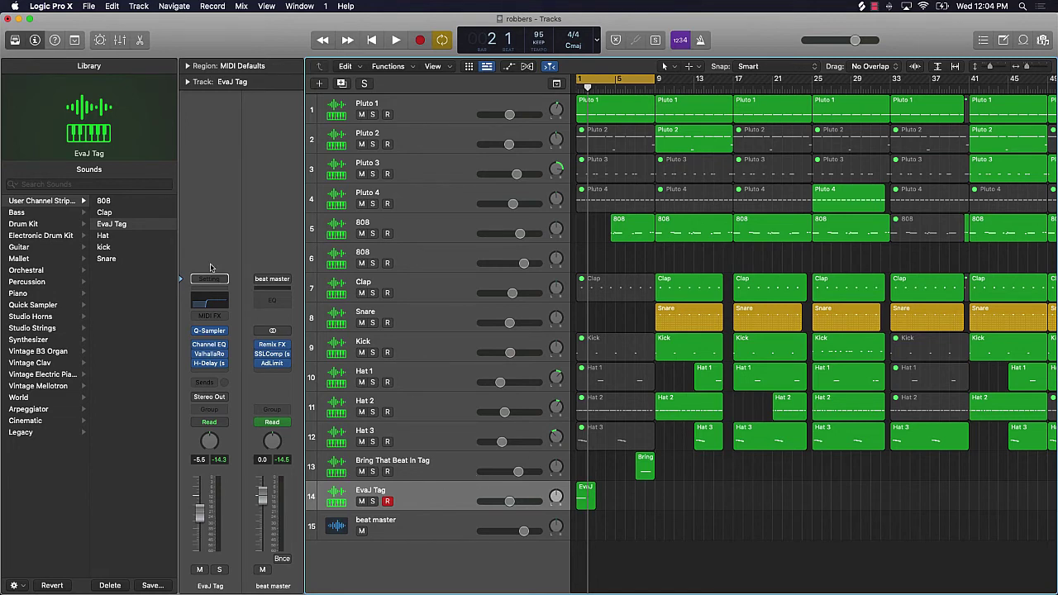
click(427, 494)
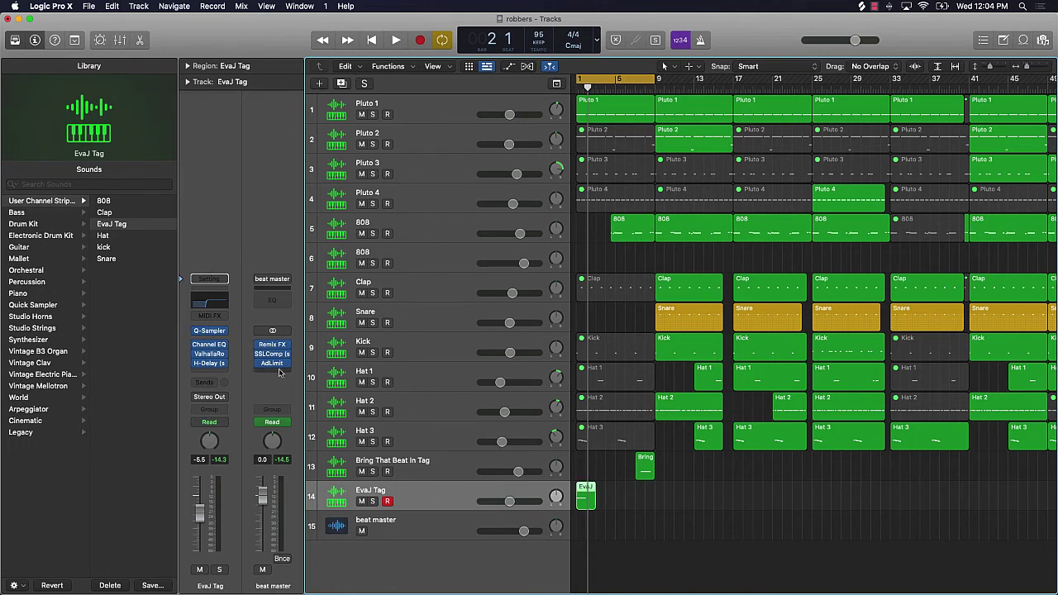
click(444, 472)
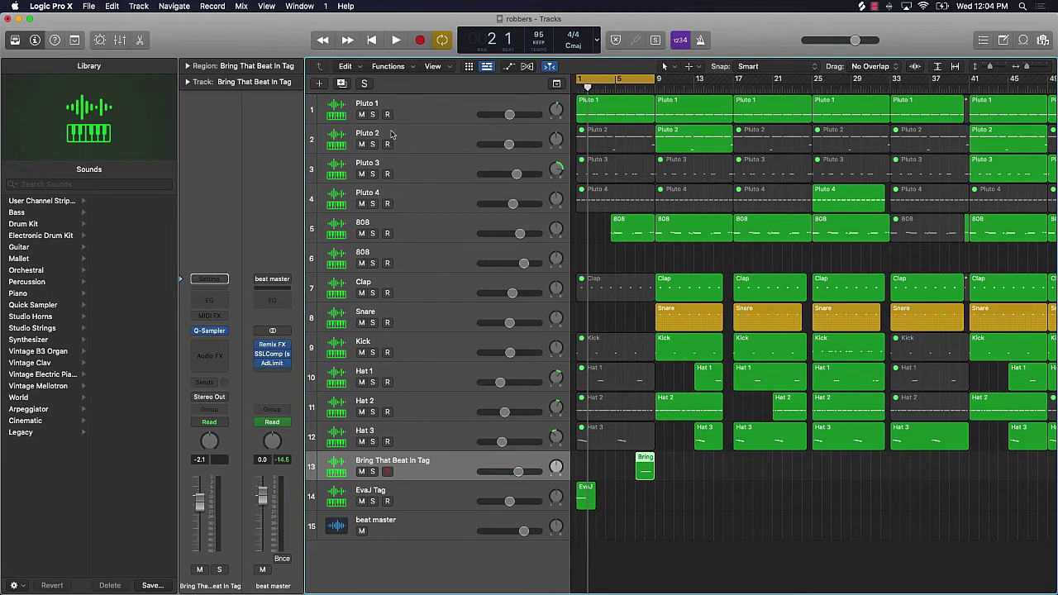
- Create one Audio track from the New Tracks dialog, producing Audio 1
click(319, 83)
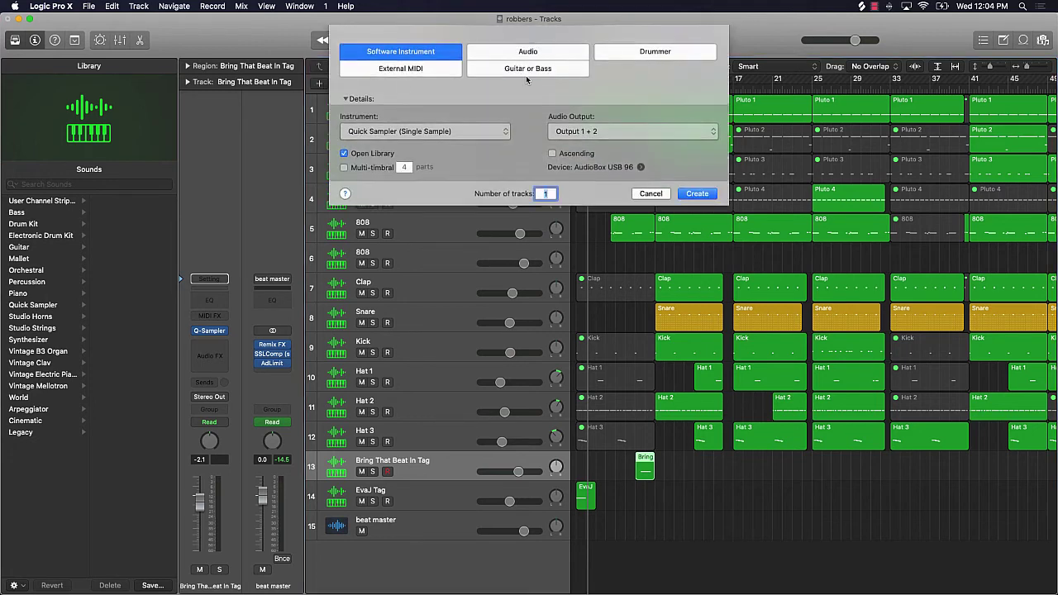
click(560, 49)
click(678, 219)
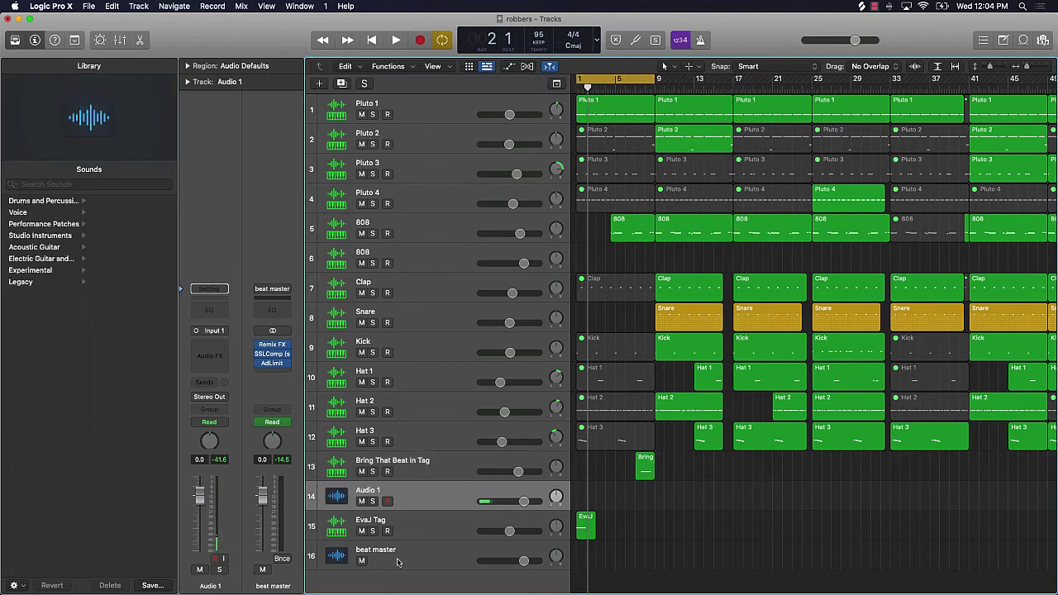